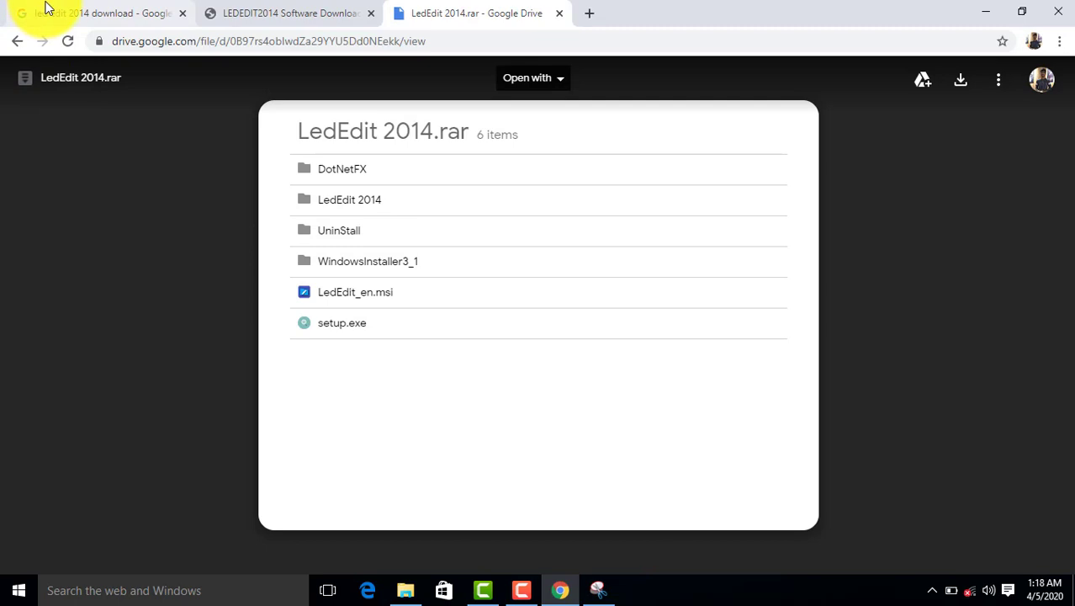
- Look through the Google results for "led edit 2014 download" for the greeled.net LEDEDIT2014 software download link
click(48, 9)
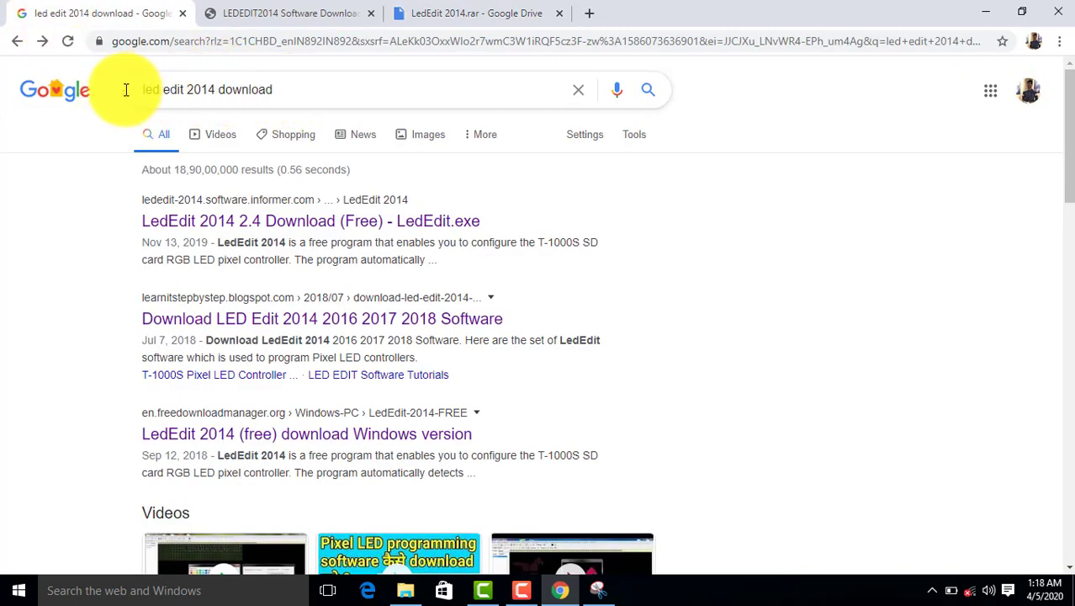
triple_click(159, 91)
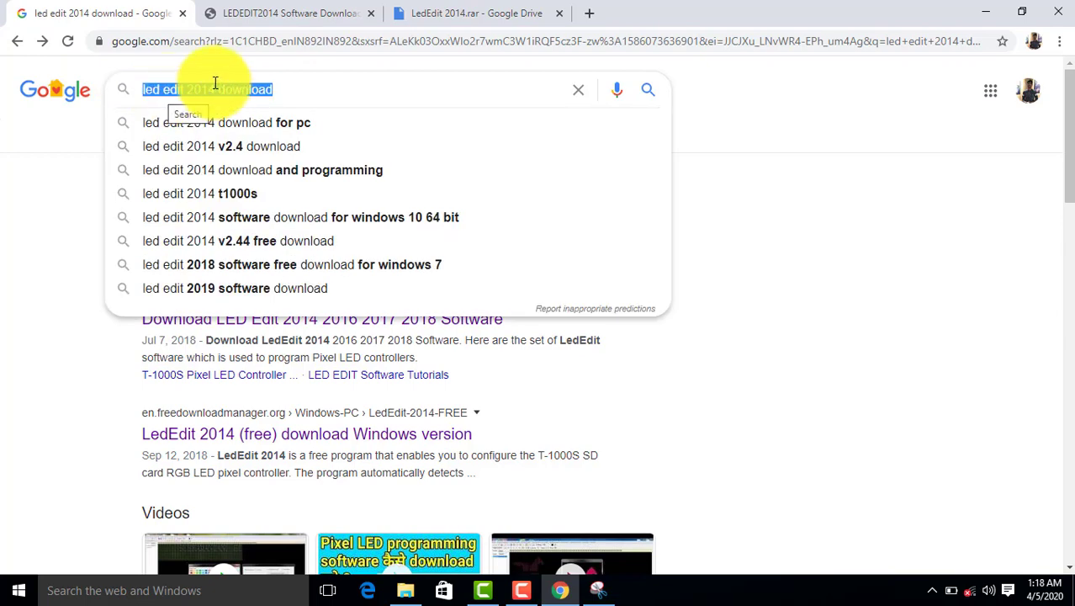
click(323, 85)
click(938, 187)
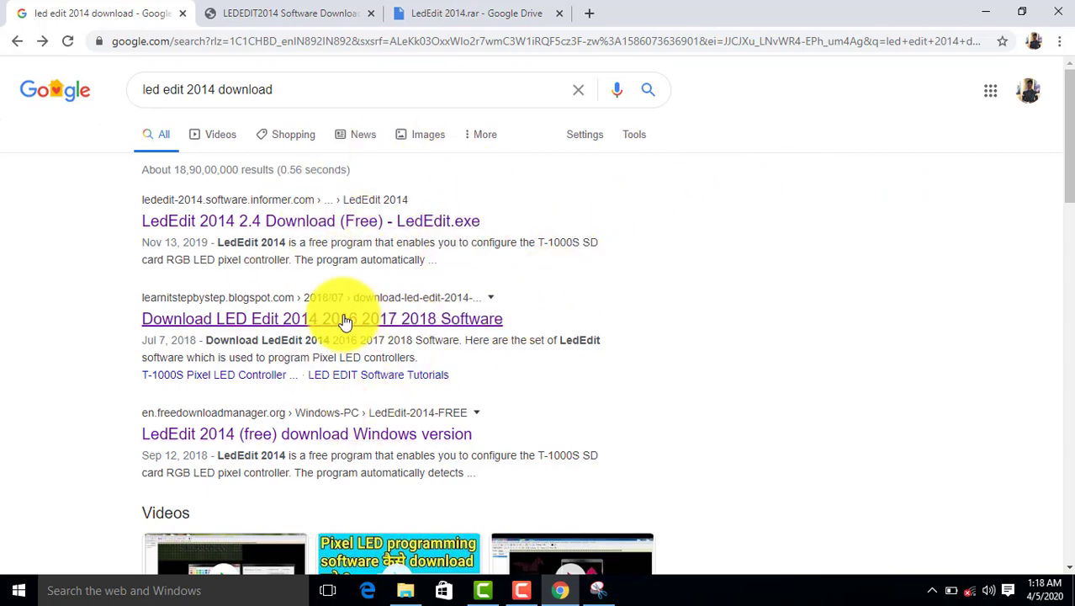
scroll(355, 268, down, 1)
scroll(355, 267, down, 4)
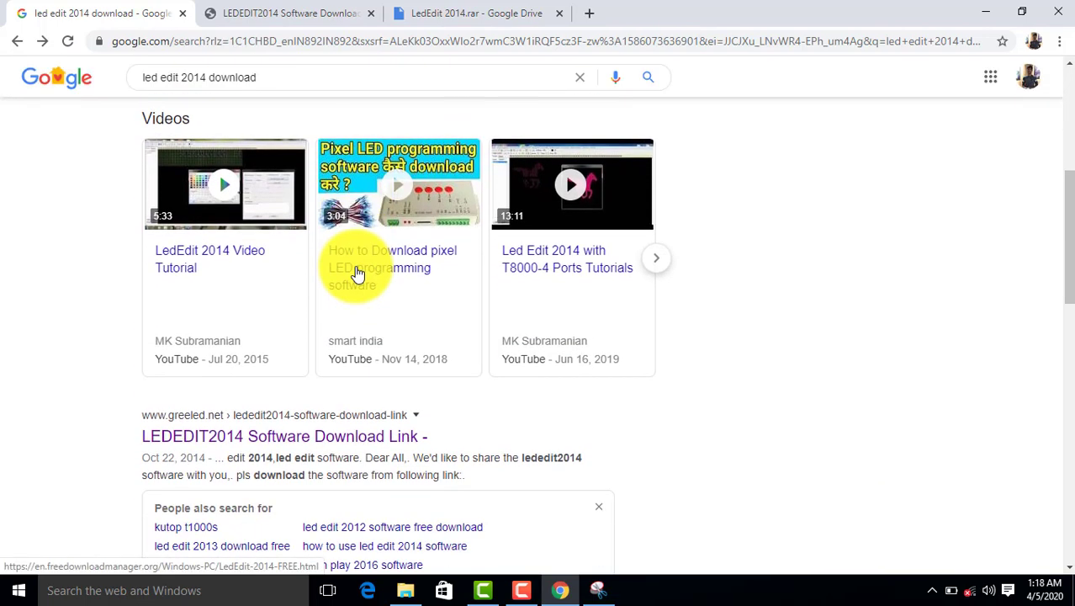
scroll(355, 266, down, 2)
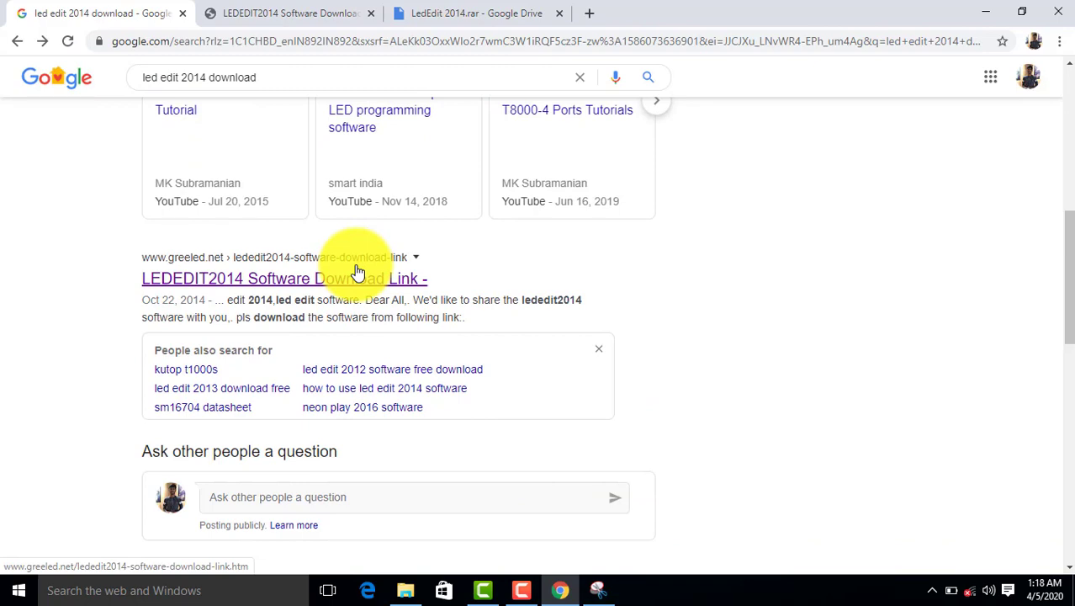
scroll(354, 269, up, 1)
scroll(355, 269, down, 2)
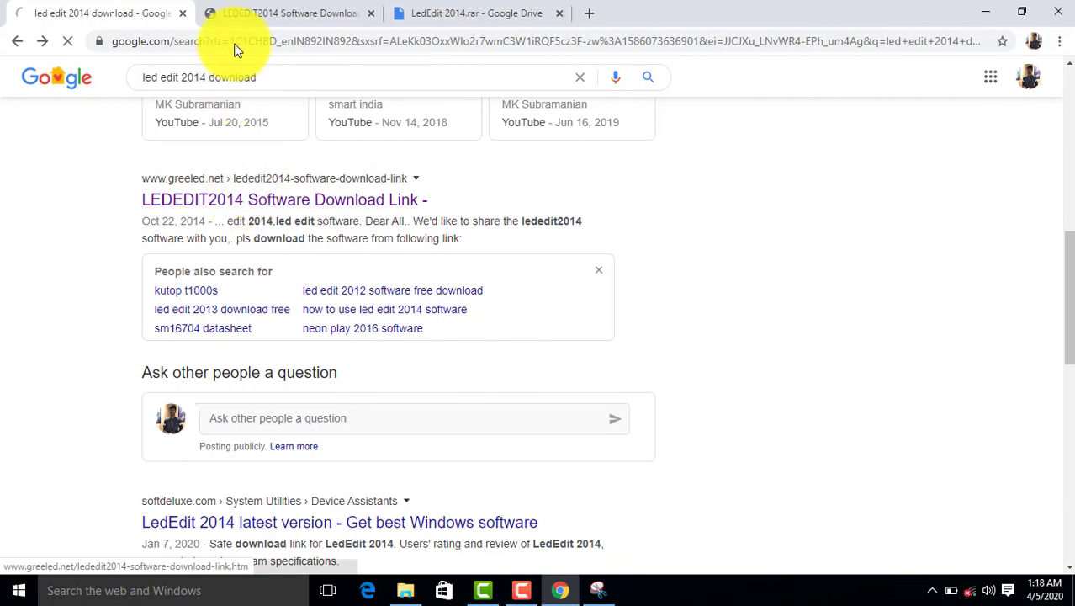
- Locate the Google Drive download link on the greeled.net LEDEDIT2014 page and bring up the LedEdit 2014.rar Drive page
click(249, 13)
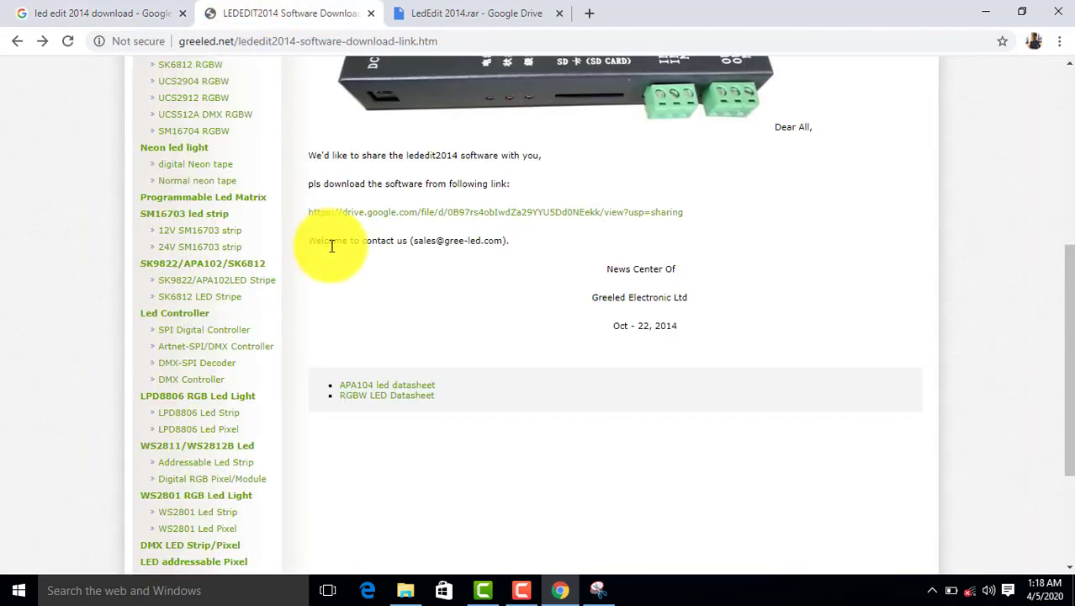
scroll(370, 220, up, 3)
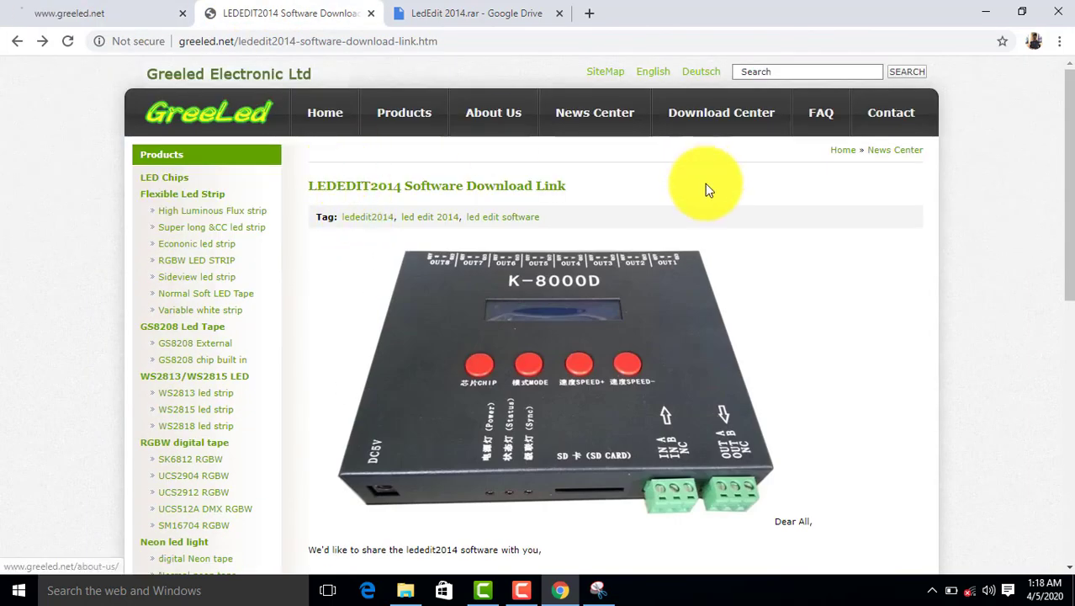
scroll(391, 354, down, 5)
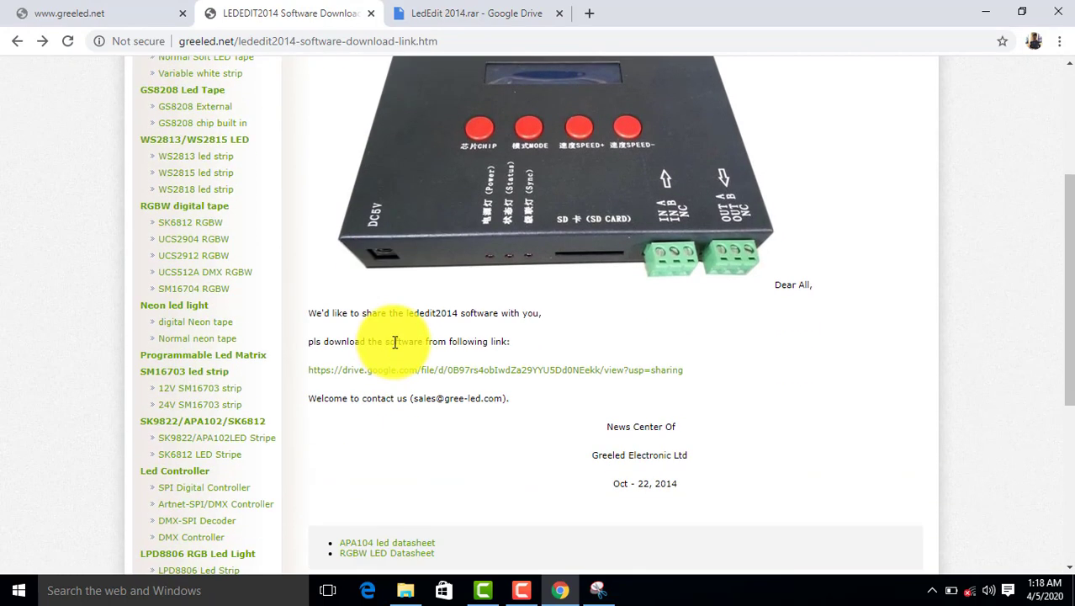
drag(299, 214, 343, 226)
click(729, 221)
drag(726, 215, 311, 214)
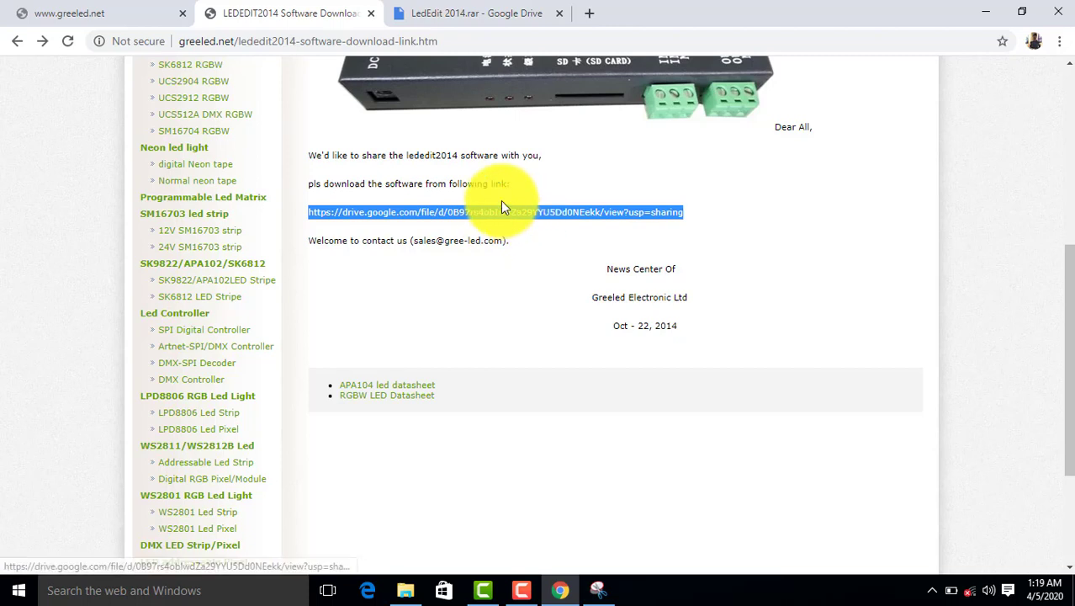
click(464, 14)
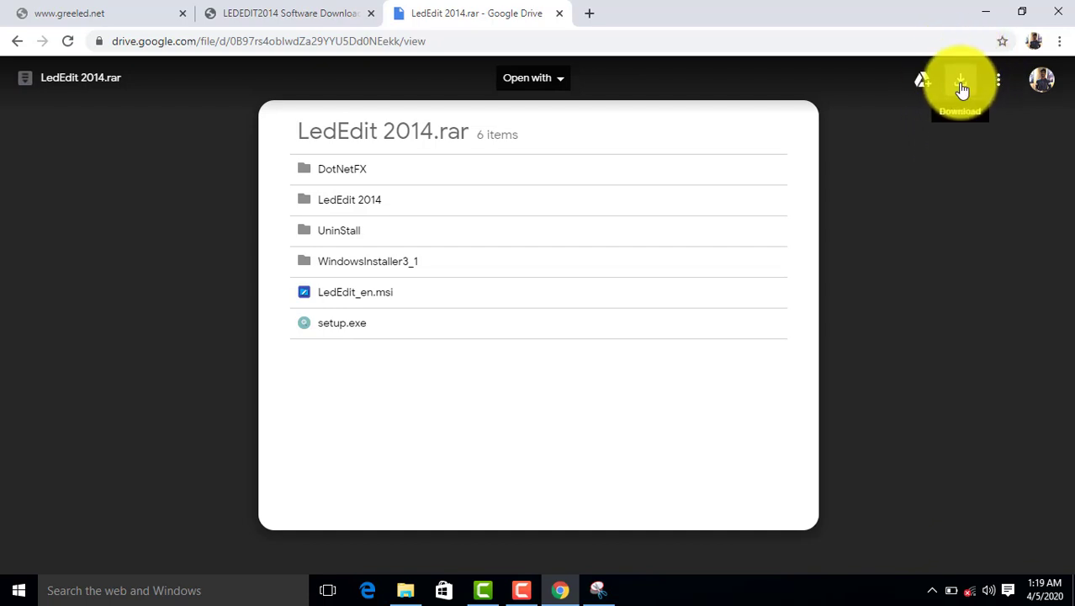
- Extract the LedEdit 2014 archive directly onto the desktop and move the extracted folder just above the archive
click(986, 18)
drag(506, 196, 628, 350)
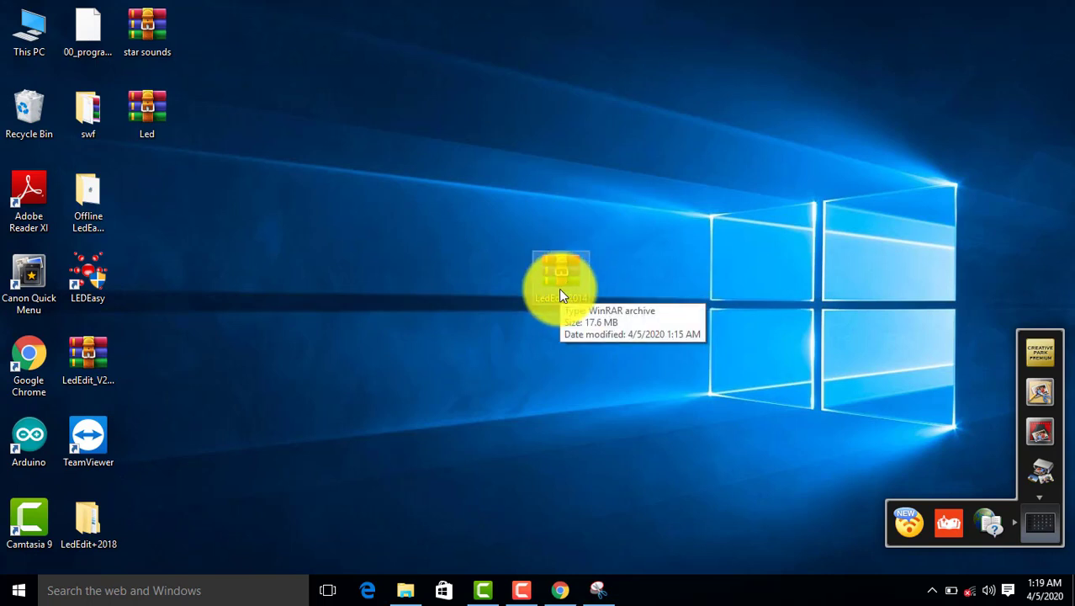
drag(559, 288, 545, 264)
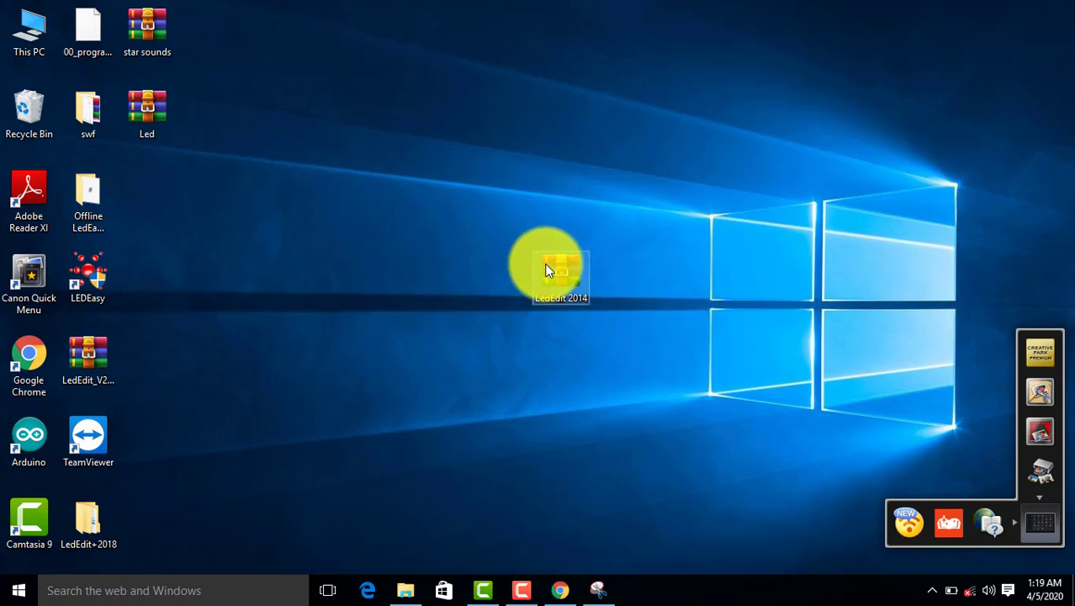
right_click(546, 266)
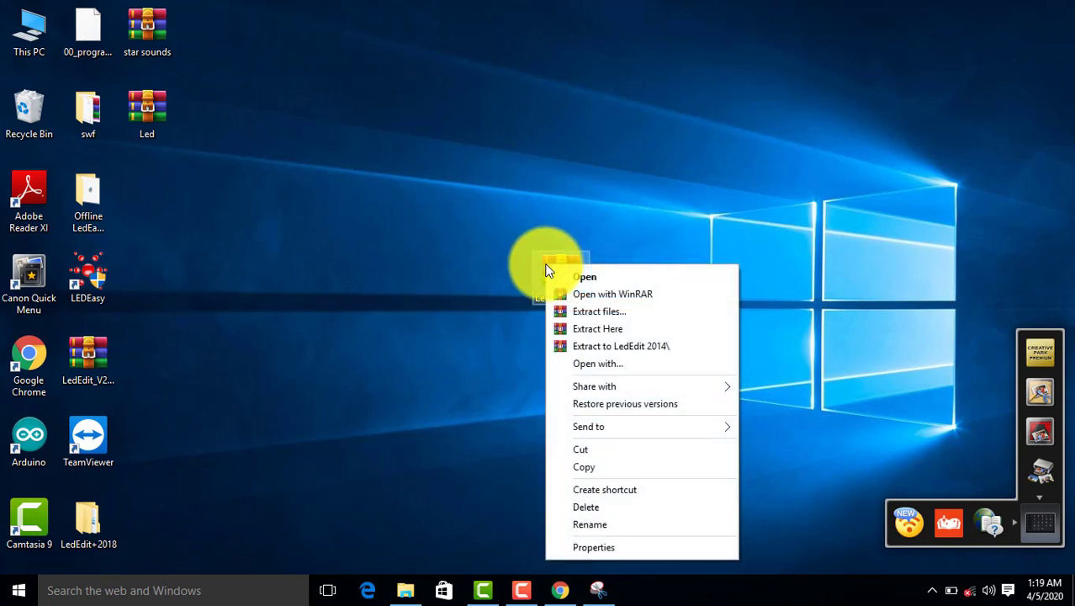
click(609, 328)
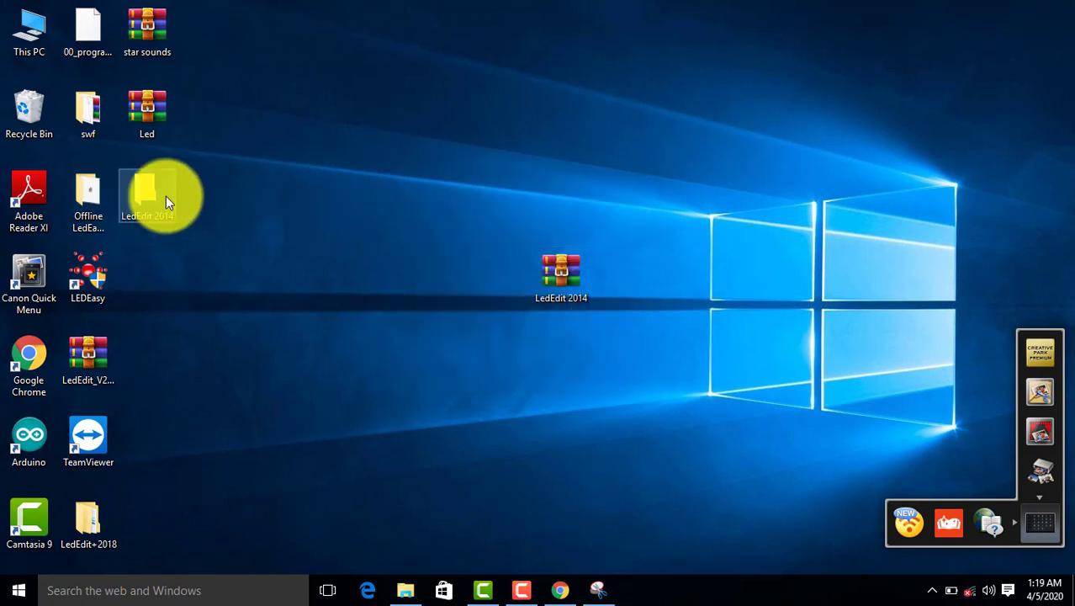
drag(155, 199, 579, 204)
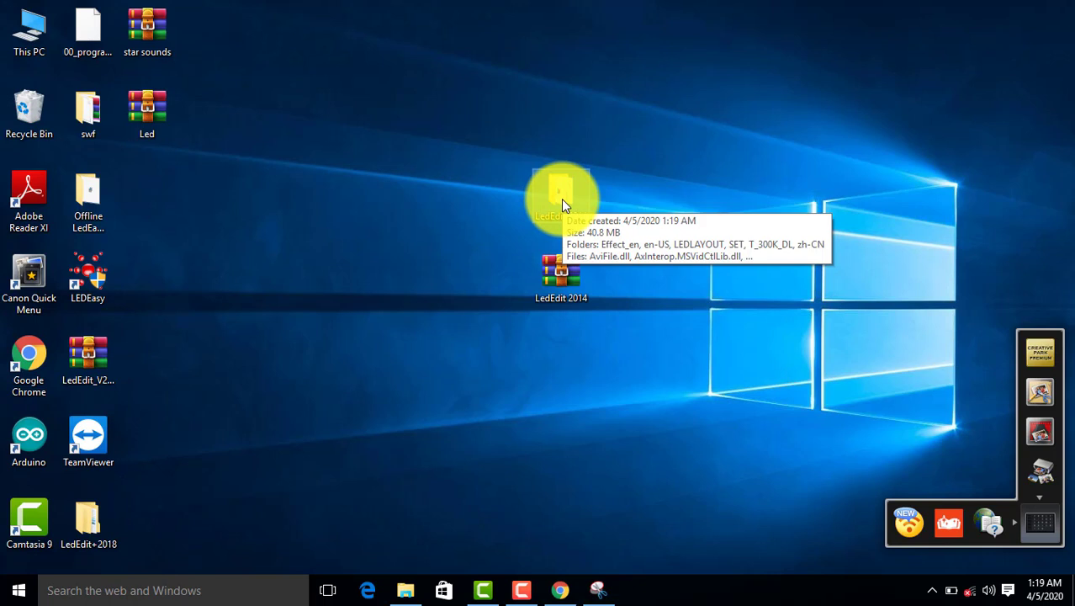
click(652, 109)
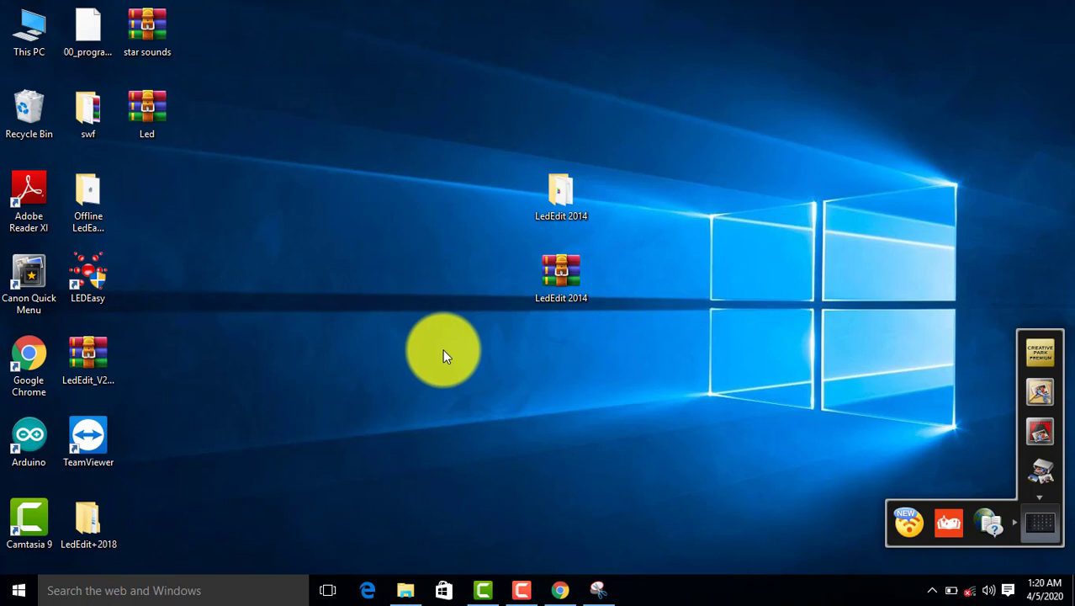
- Underline the system specification heading, its three requirements and the government laptop note in the Snipping Tool, and close it
click(598, 591)
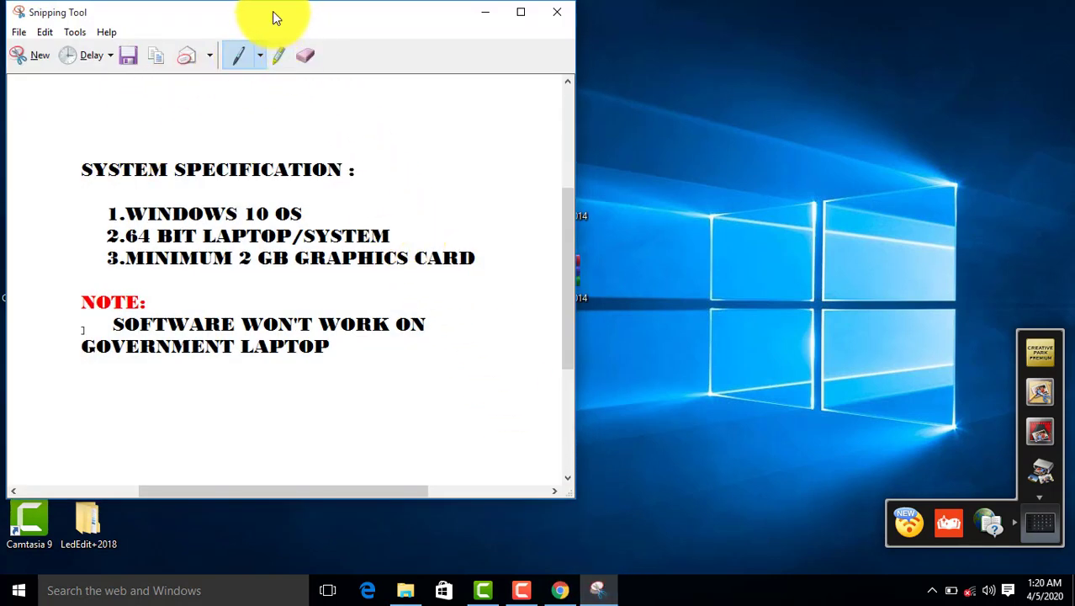
drag(272, 15, 502, 30)
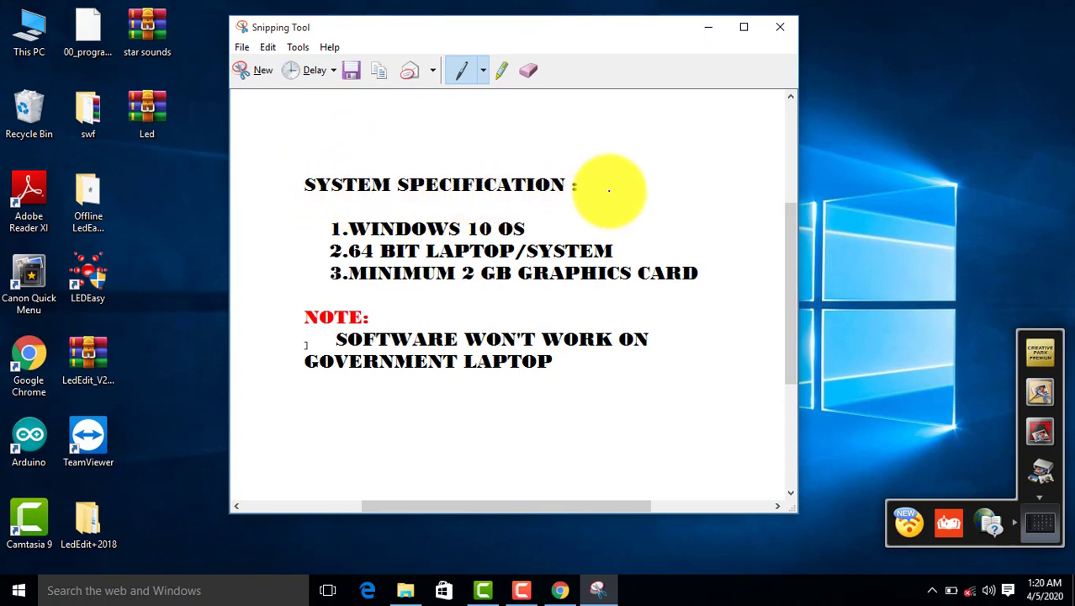
drag(616, 188, 319, 199)
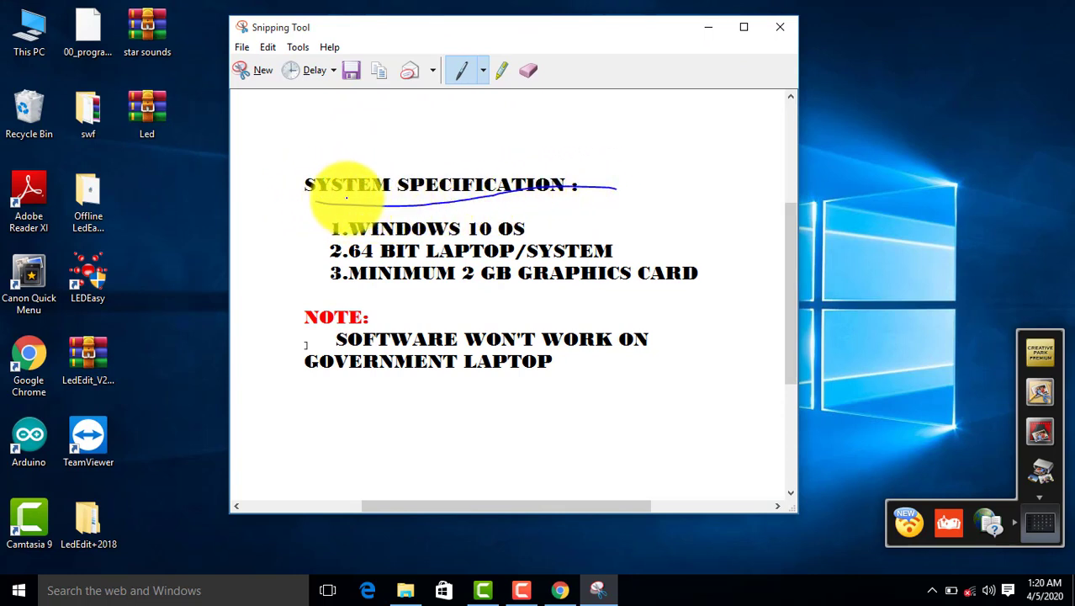
drag(357, 240, 492, 237)
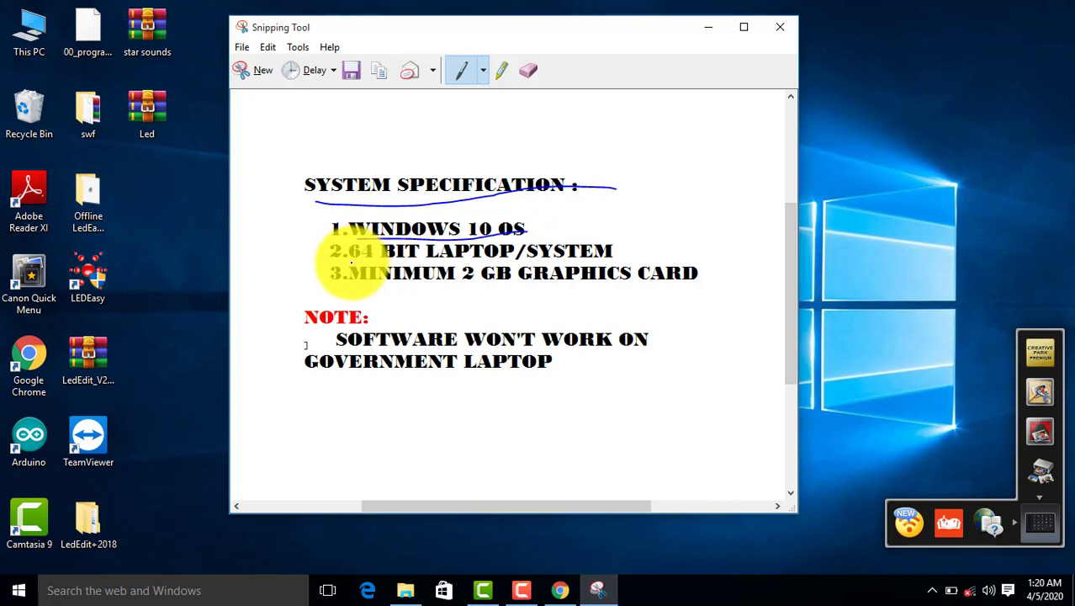
drag(352, 262, 621, 254)
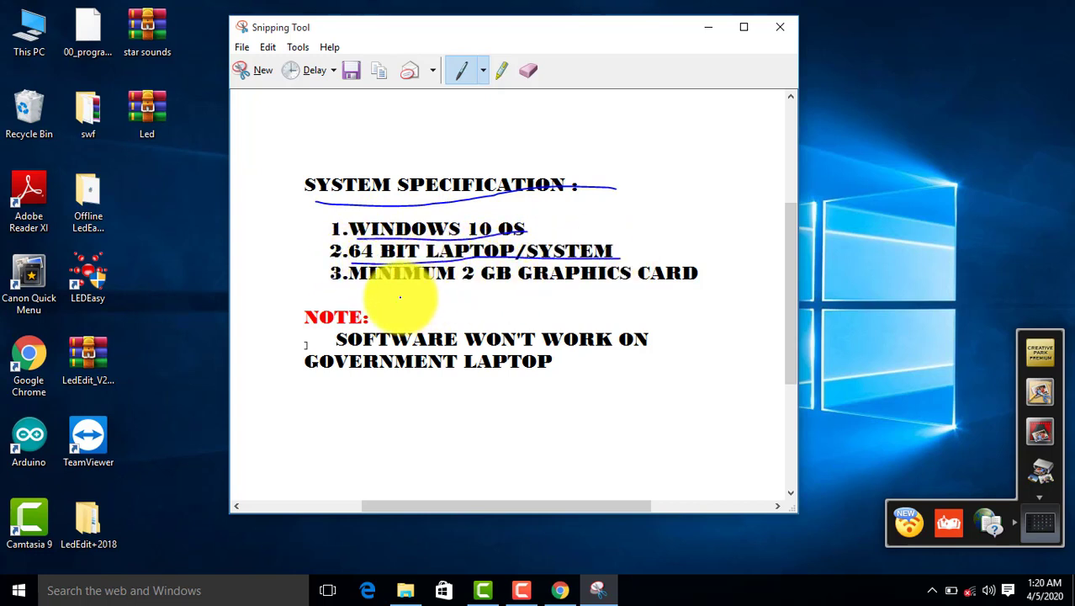
drag(350, 296, 697, 273)
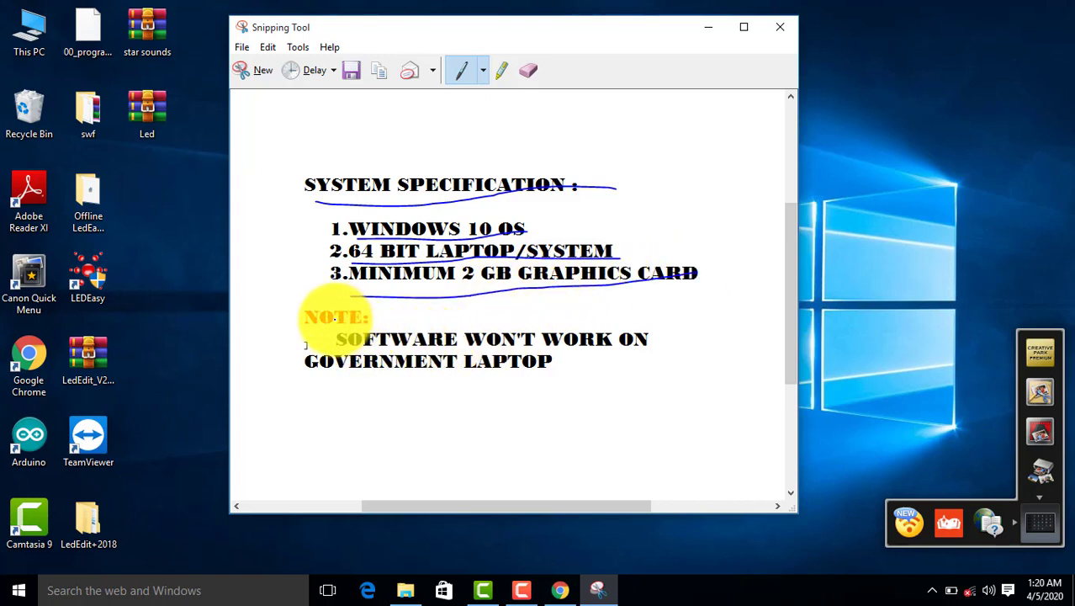
mouse_move(288, 336)
mouse_down()
mouse_move(349, 334)
mouse_move(378, 319)
mouse_move(345, 307)
mouse_move(294, 318)
mouse_move(352, 346)
mouse_move(653, 343)
mouse_up()
drag(287, 383, 548, 375)
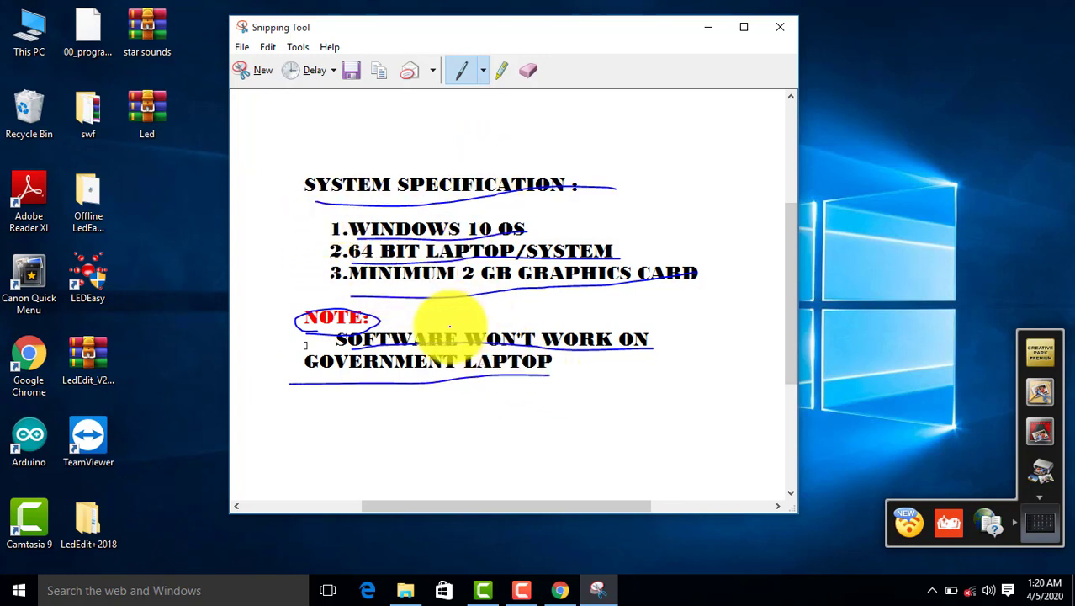
click(776, 34)
click(575, 281)
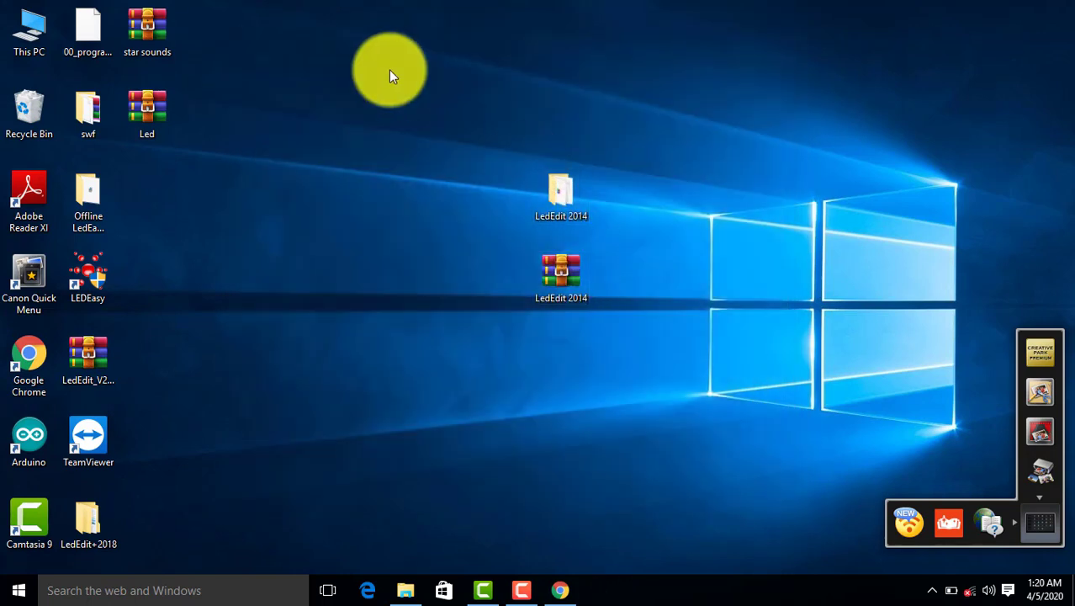
- Open the extracted LedEdit 2014 folder on the desktop and launch the LedEdit application
double_click(547, 200)
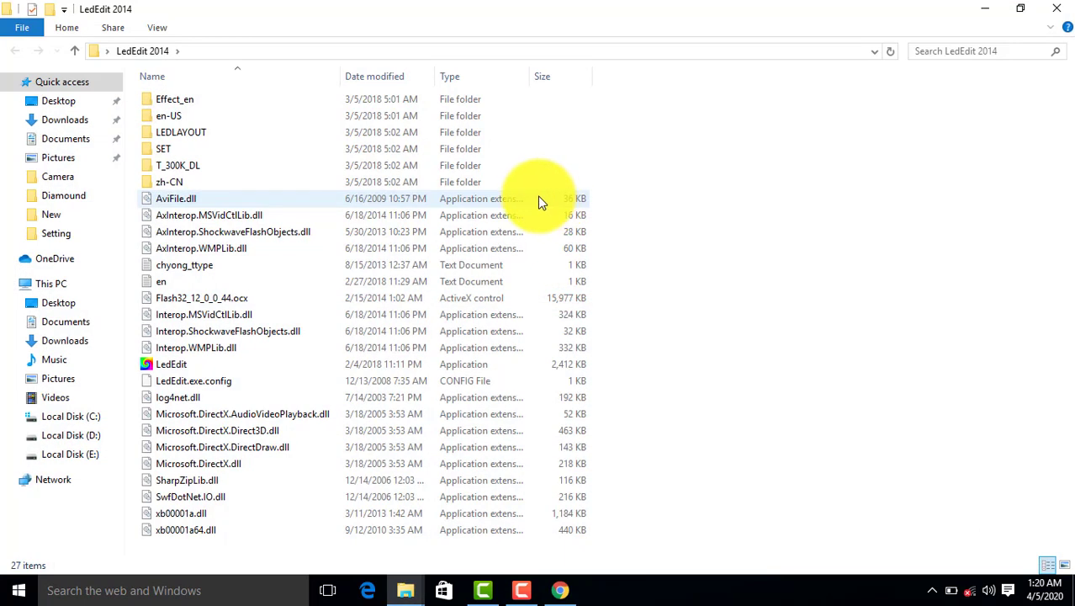
click(199, 367)
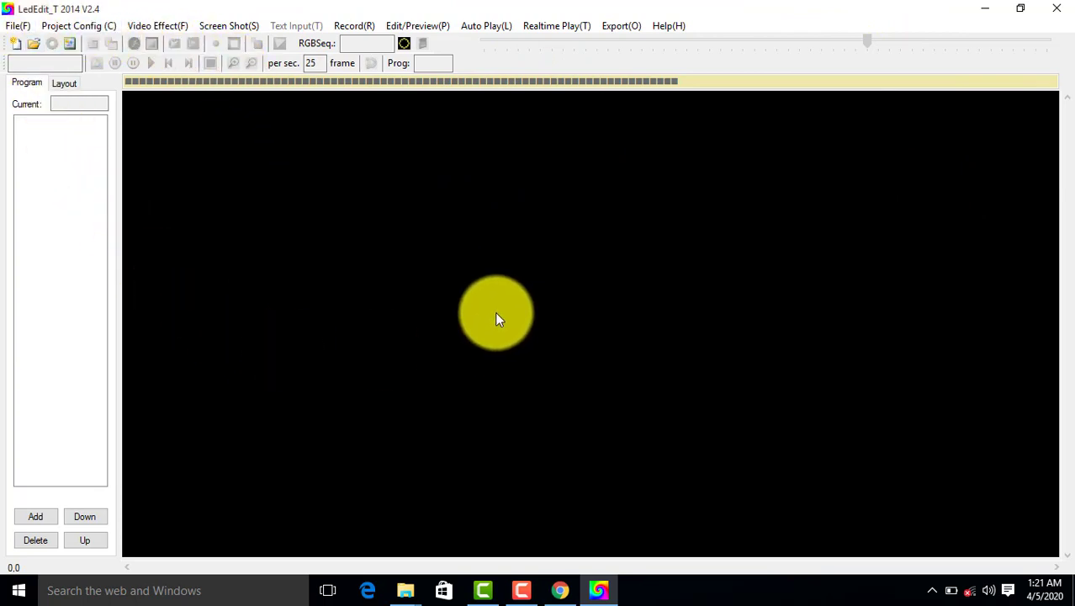
- Create a new project using the T-1000S-WS2811 controller
click(12, 26)
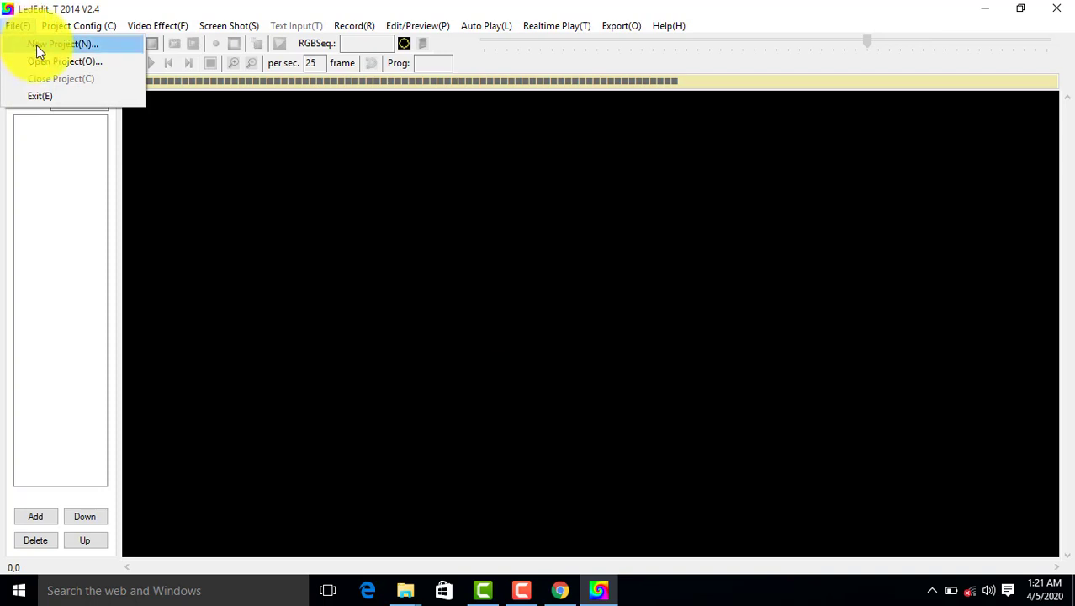
click(36, 45)
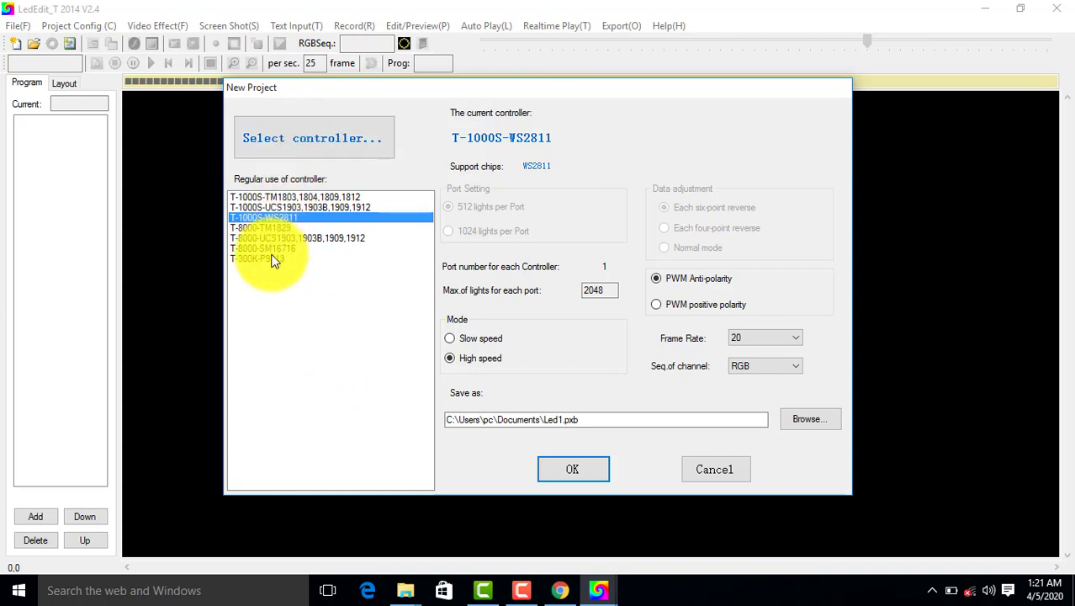
click(243, 221)
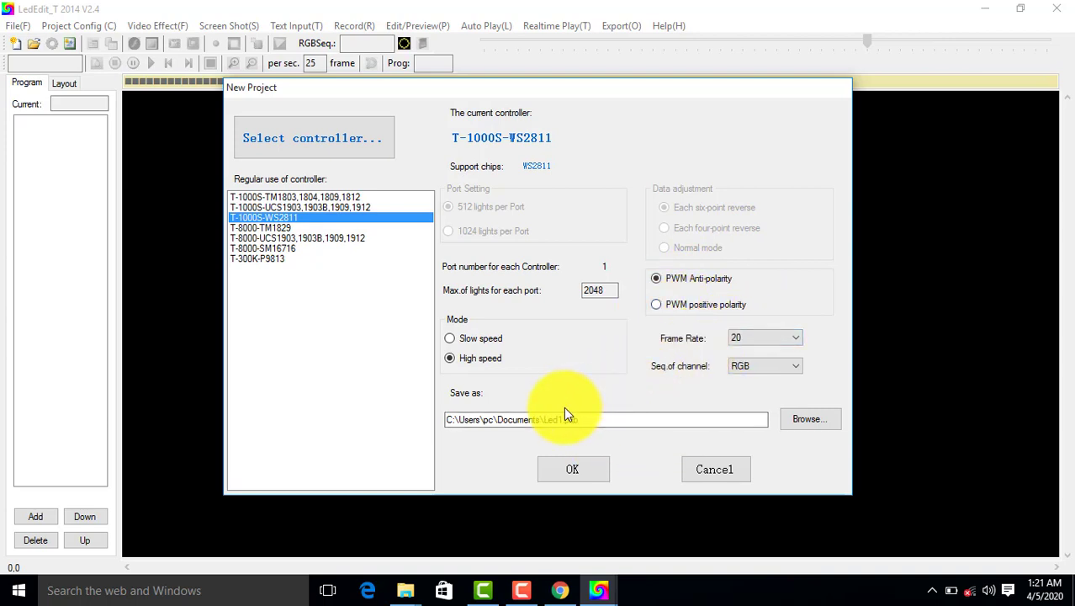
click(566, 473)
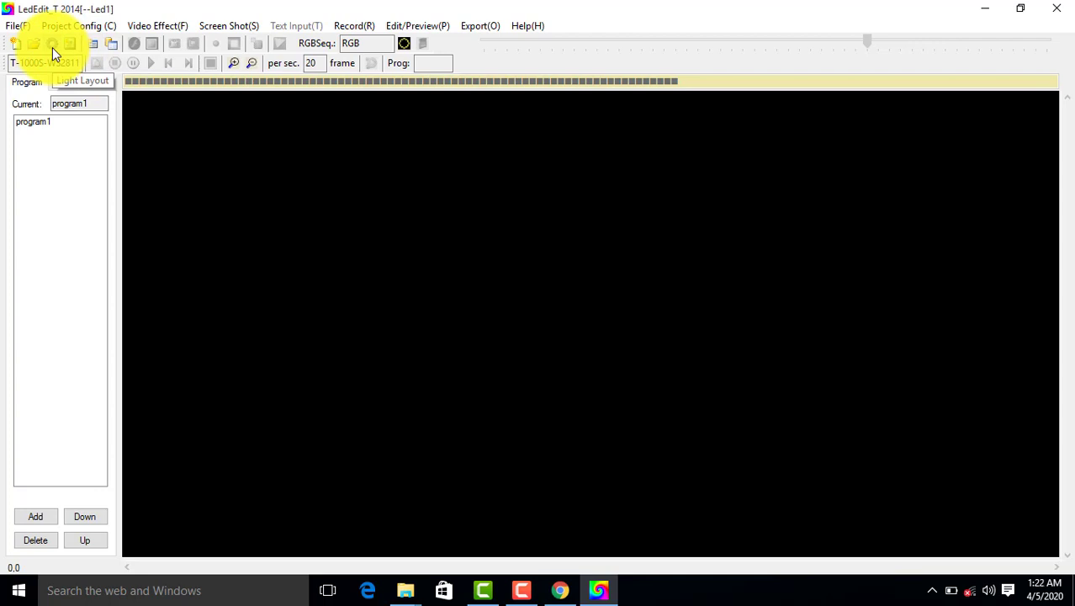
- Set the light layout to 60 horizontal pixels and 10 vertical pixels
click(52, 47)
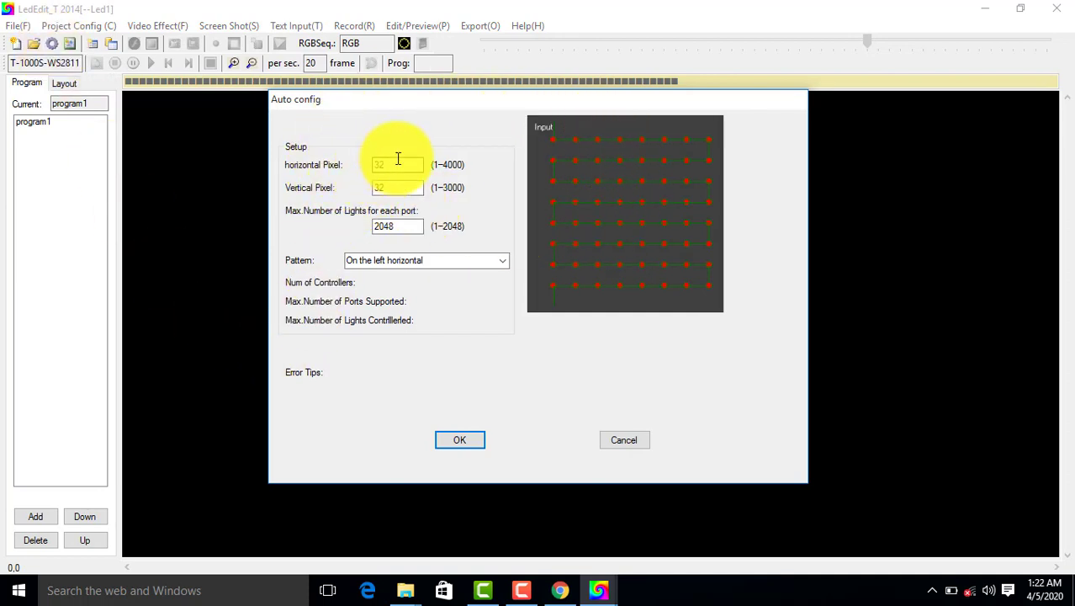
drag(395, 163, 359, 166)
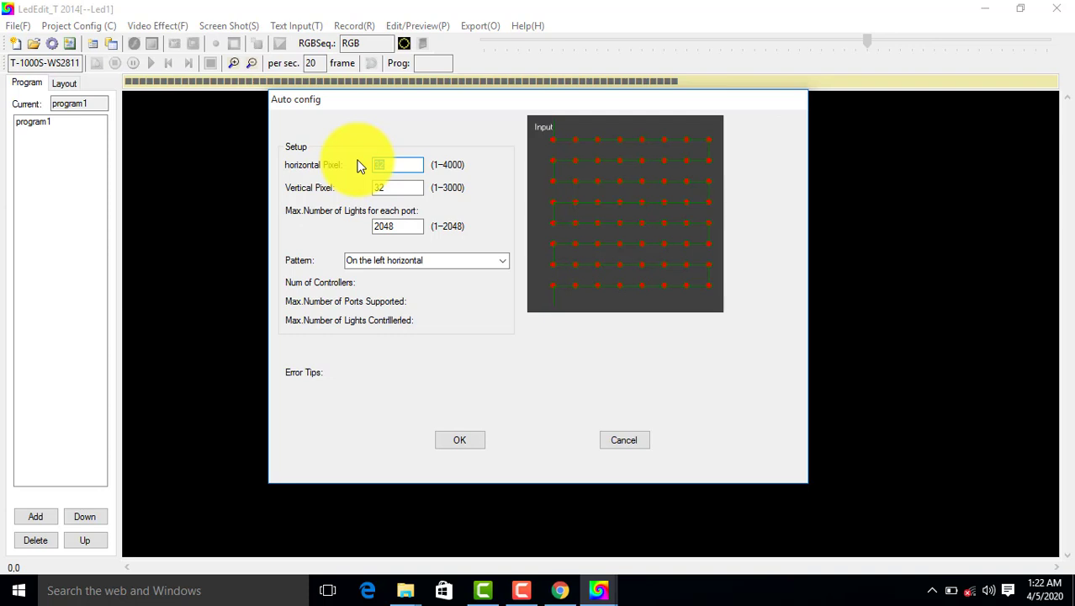
text(120)
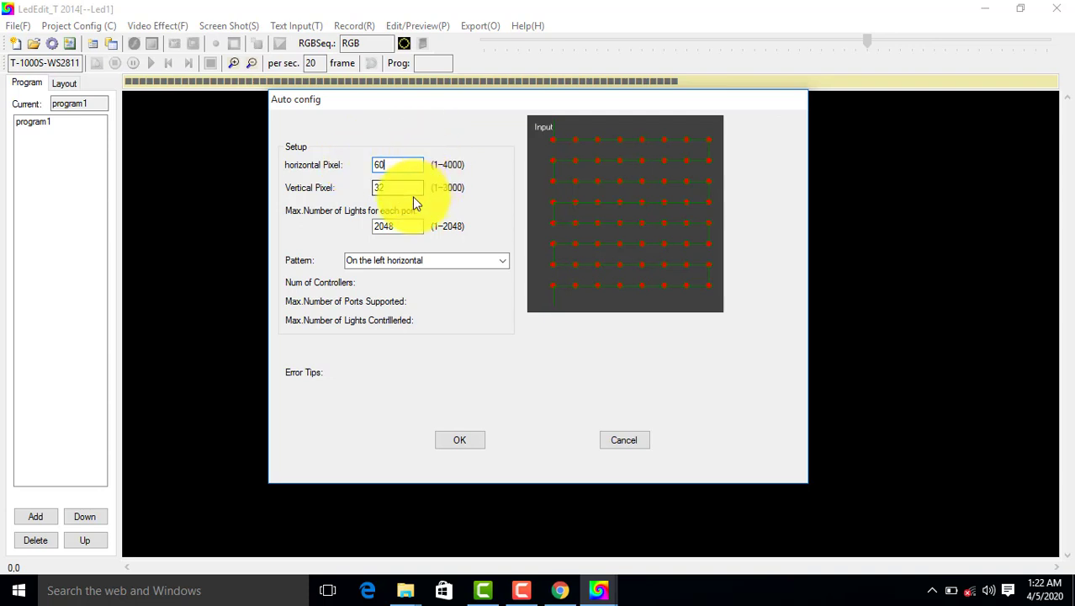
key(Tab)
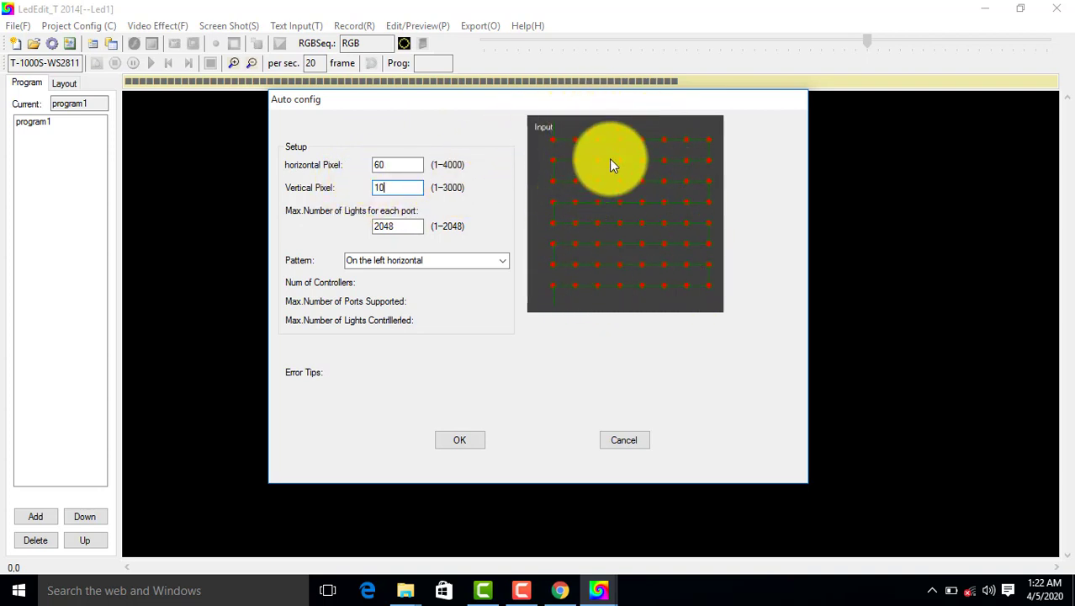
- Try the On the right horizontal, On the left vertical and On the right vertical wiring patterns in turn
click(504, 266)
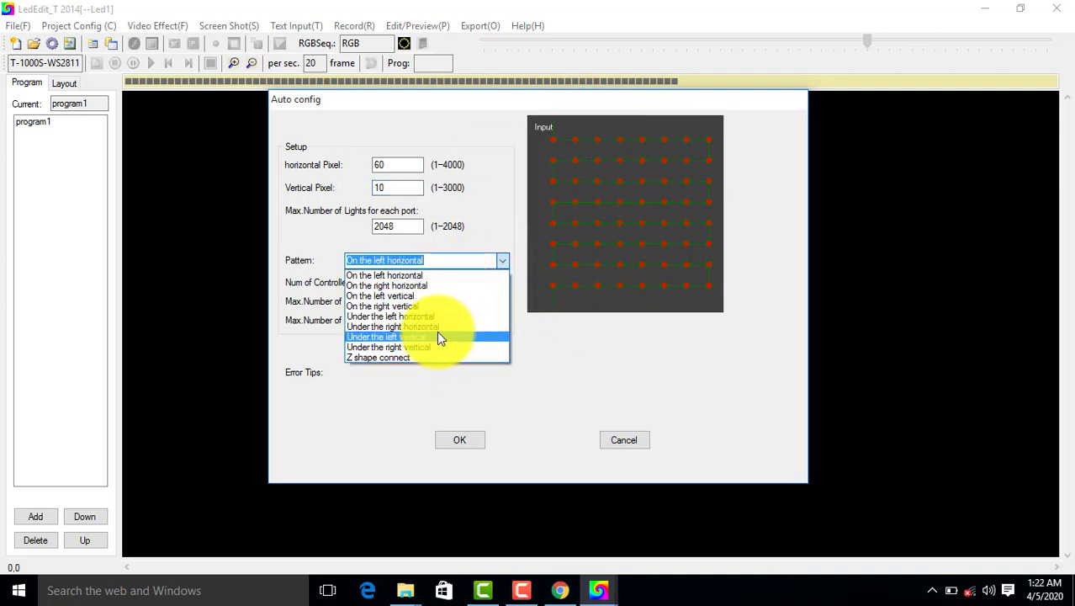
click(439, 285)
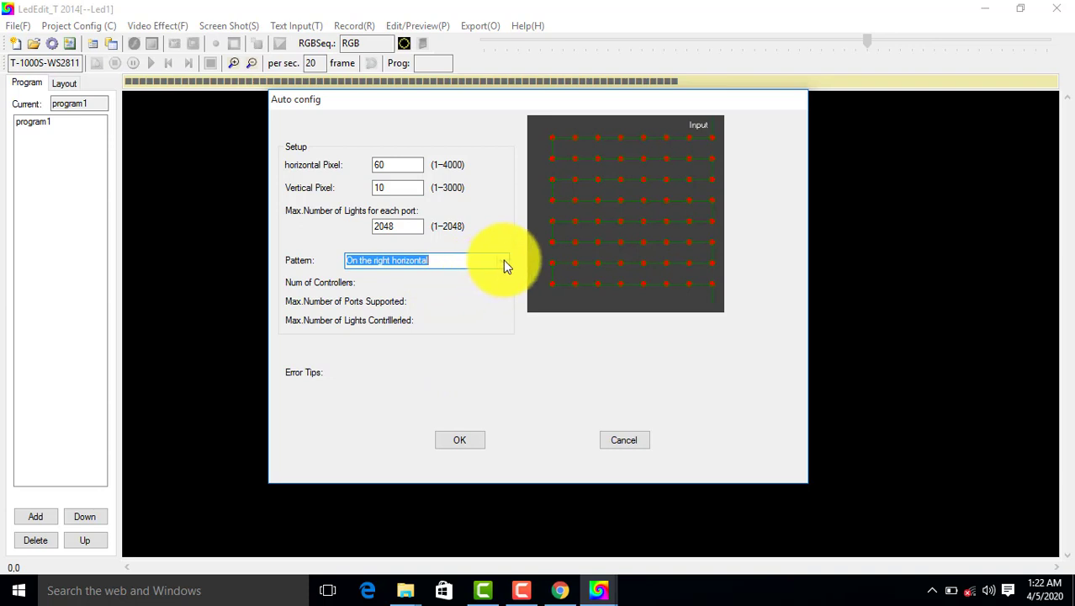
click(504, 260)
click(481, 295)
click(499, 263)
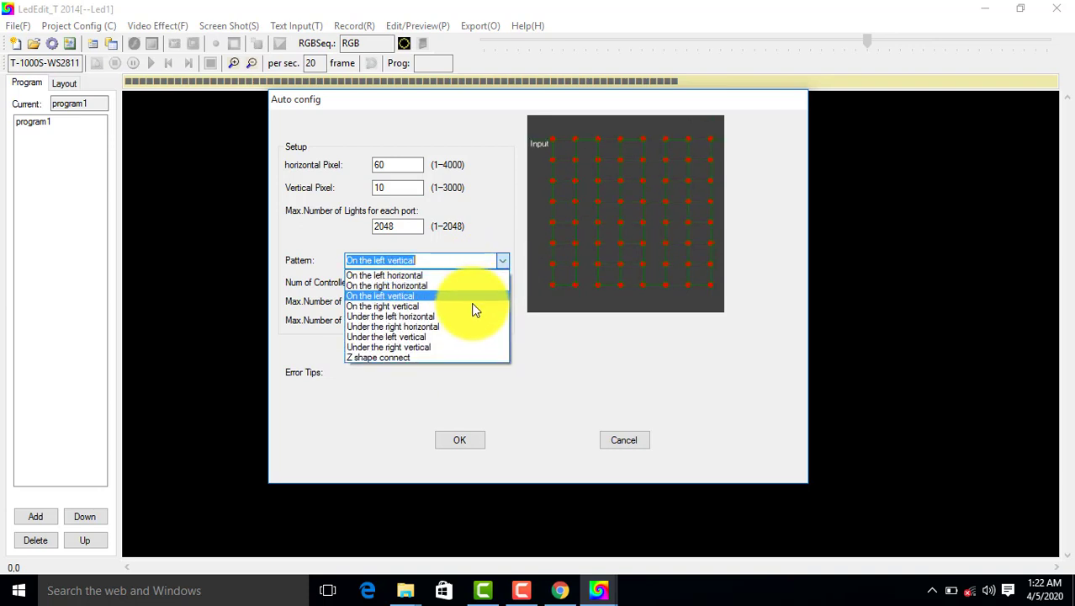
click(475, 307)
- Set the wiring pattern to Z shape connect and apply the light layout
click(498, 260)
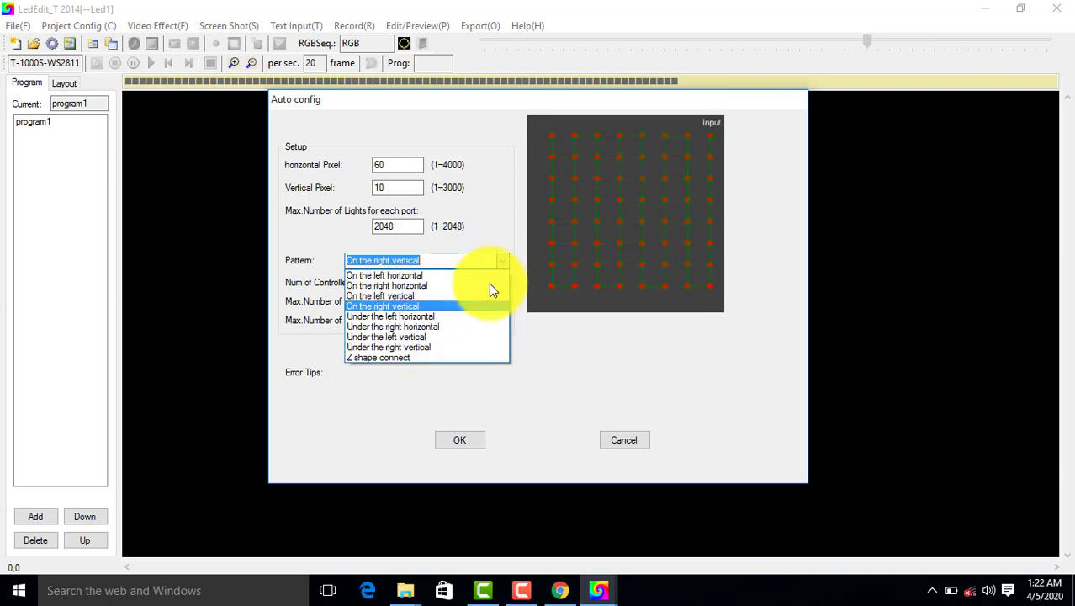
click(454, 354)
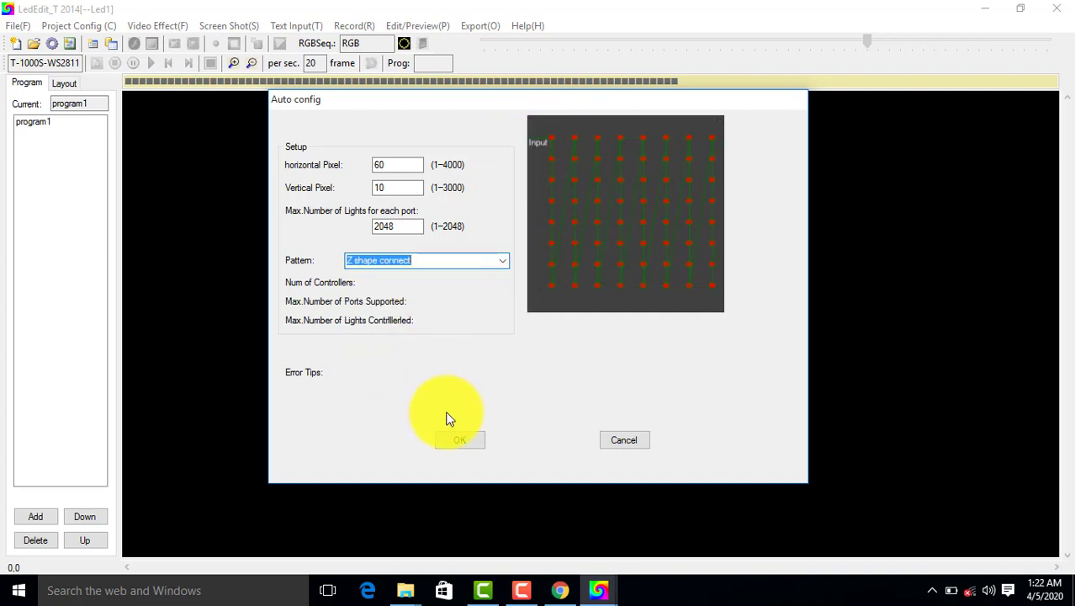
click(452, 439)
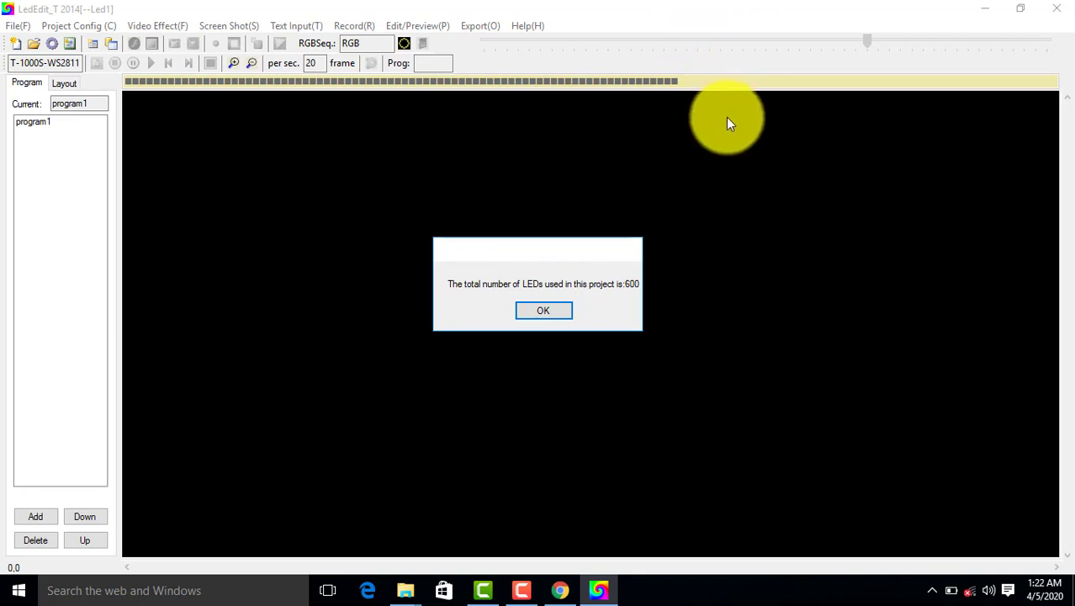
click(543, 313)
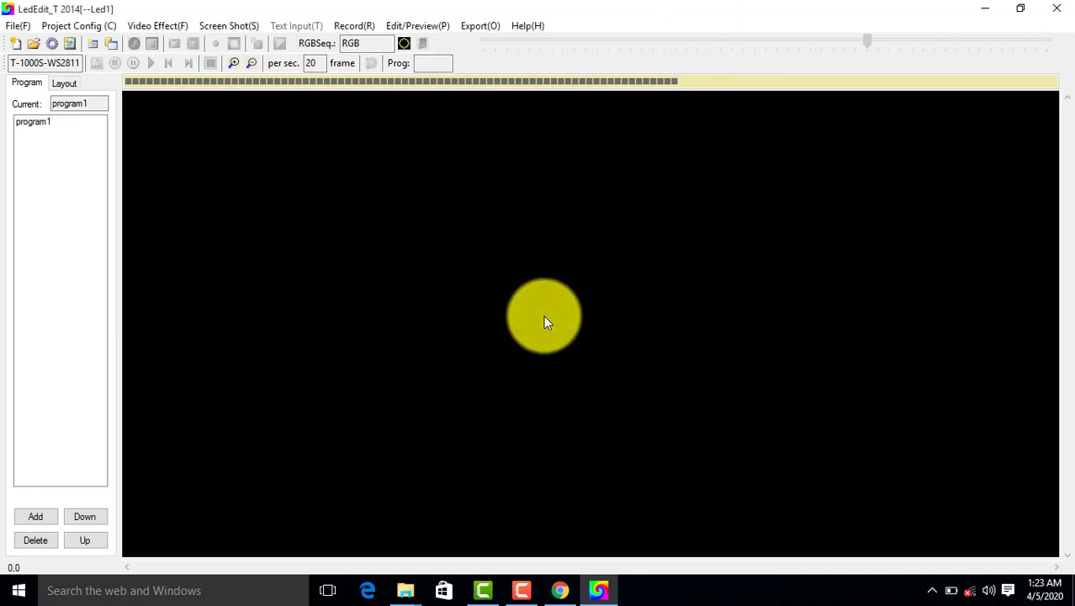
- Preview the built-in Green Gray, Move upward and Elliptic contraction effects on the layout
click(166, 27)
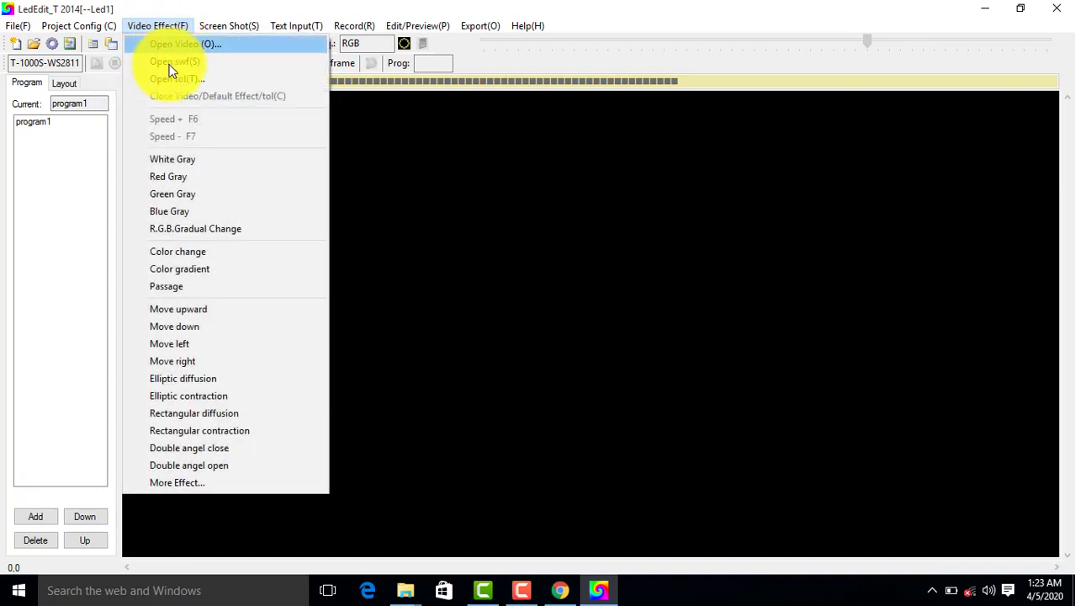
click(176, 193)
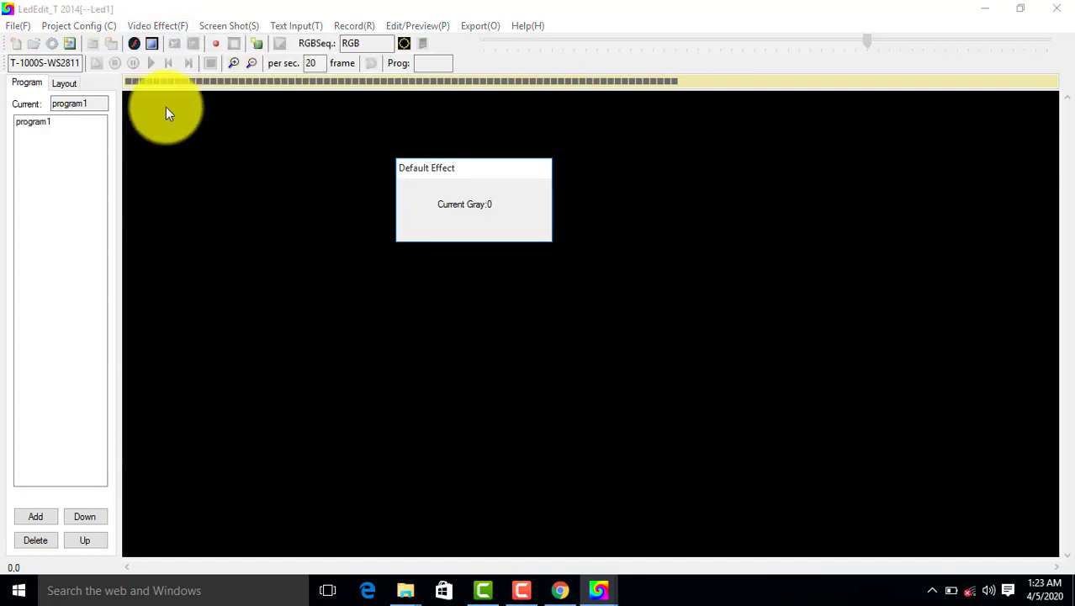
click(163, 24)
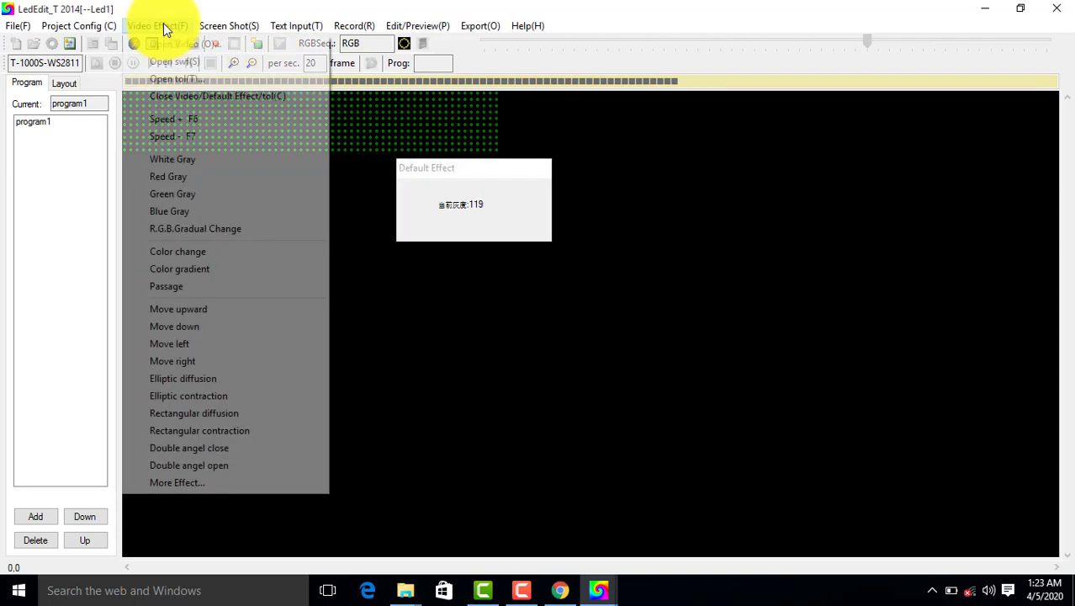
click(191, 312)
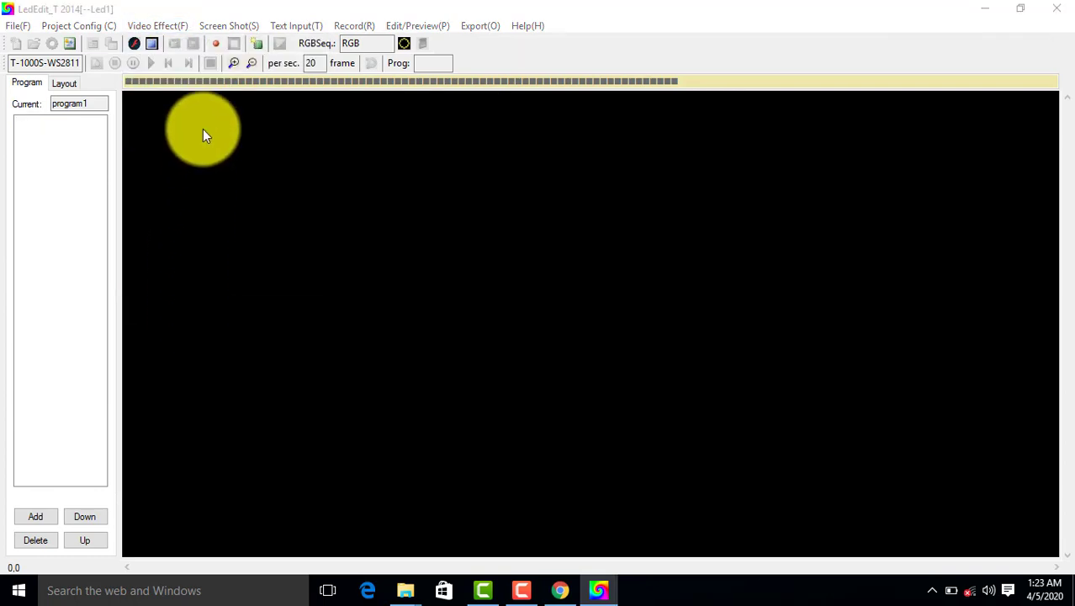
click(175, 25)
click(241, 395)
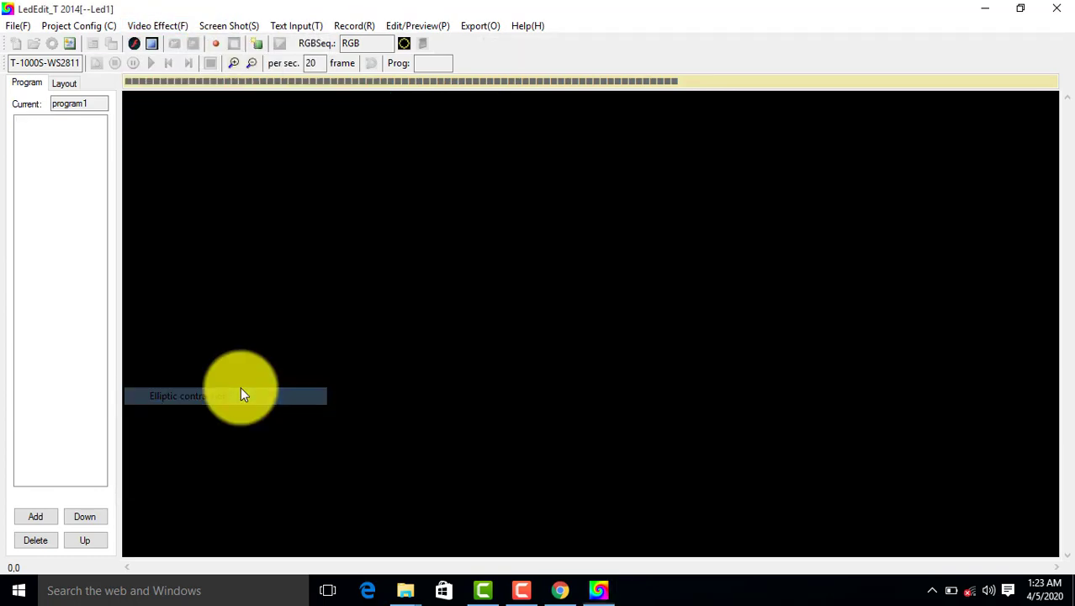
- Load the effect file 1.tol from the desktop folder swf > All Type Thoranam > New 1 > New
click(156, 22)
click(185, 78)
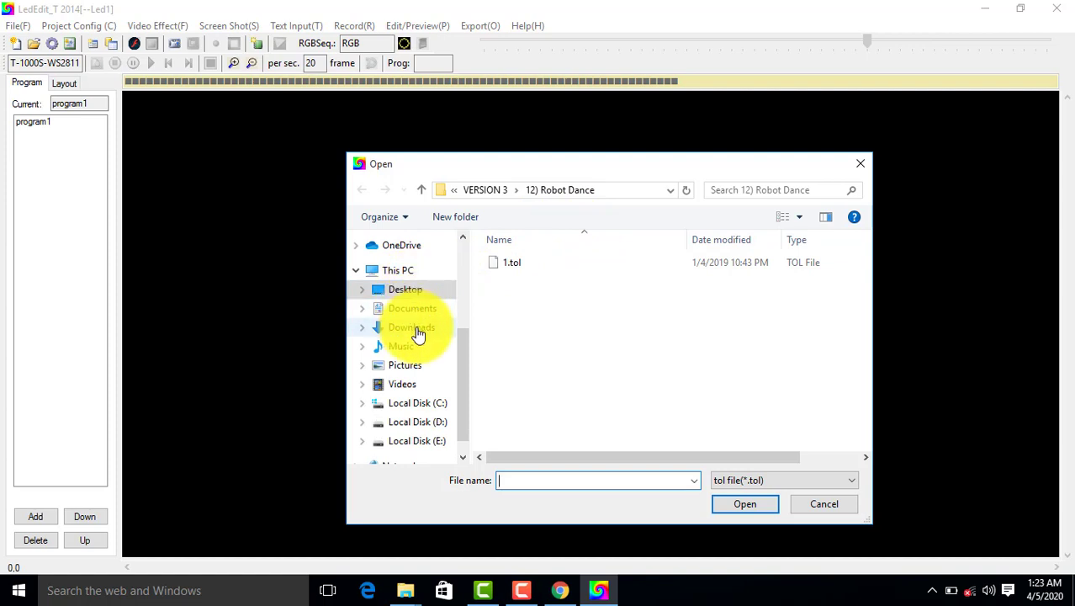
click(419, 329)
click(420, 291)
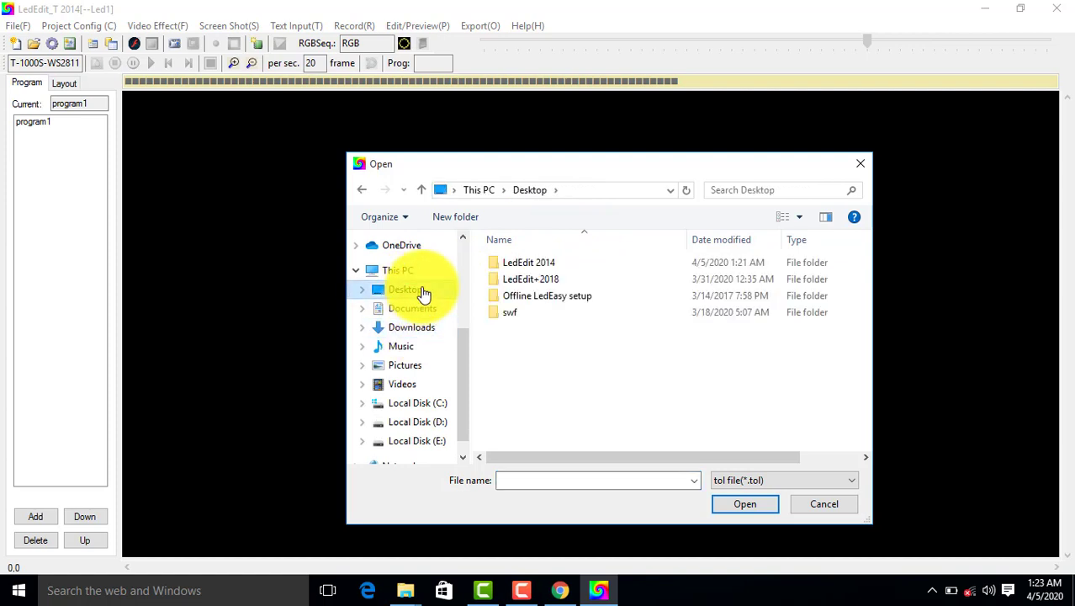
double_click(544, 315)
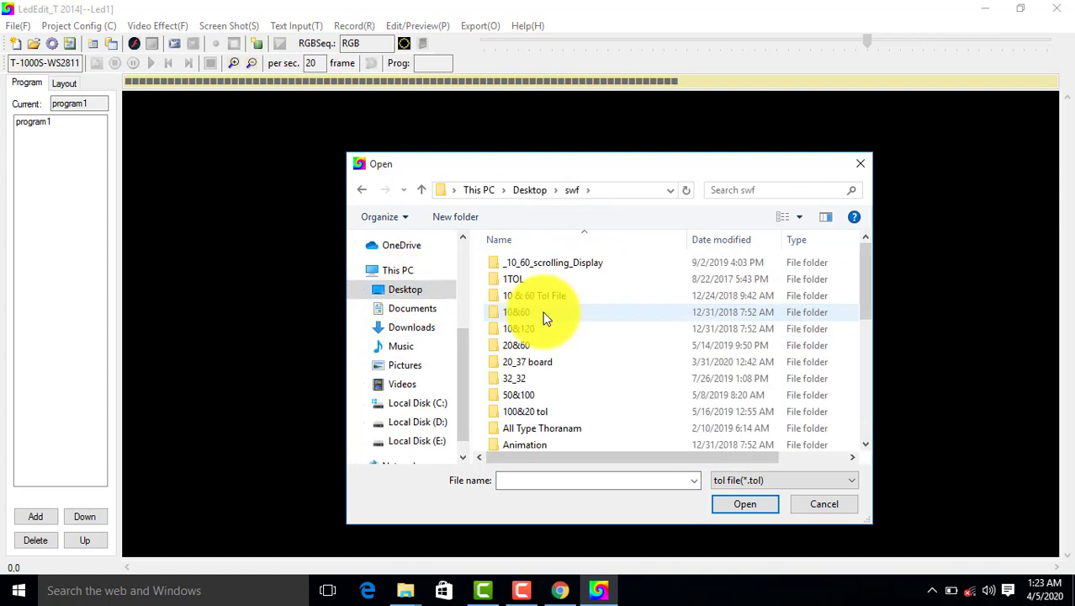
double_click(544, 314)
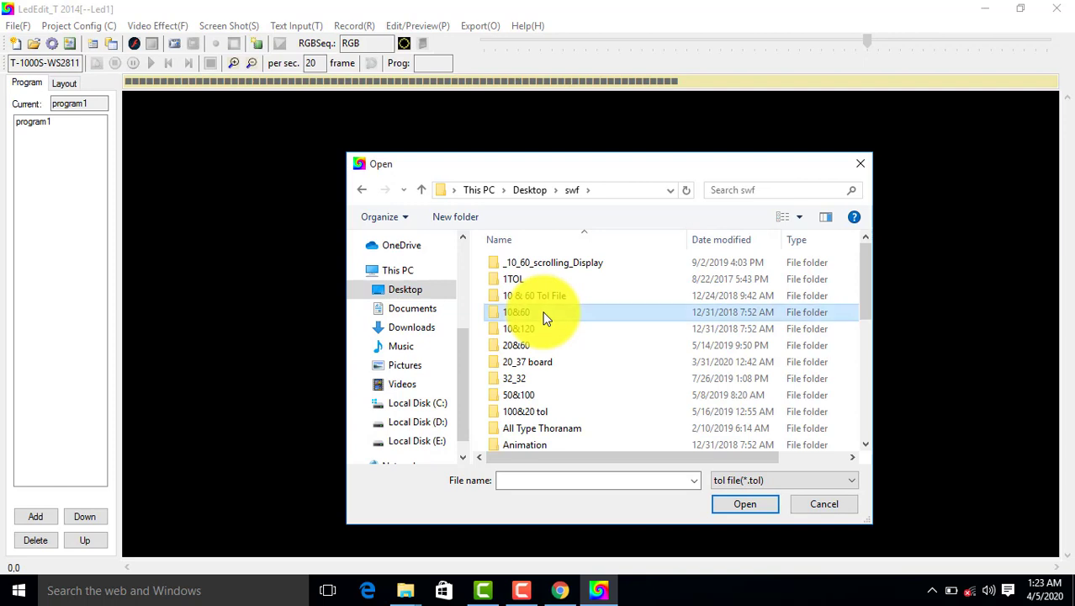
click(418, 186)
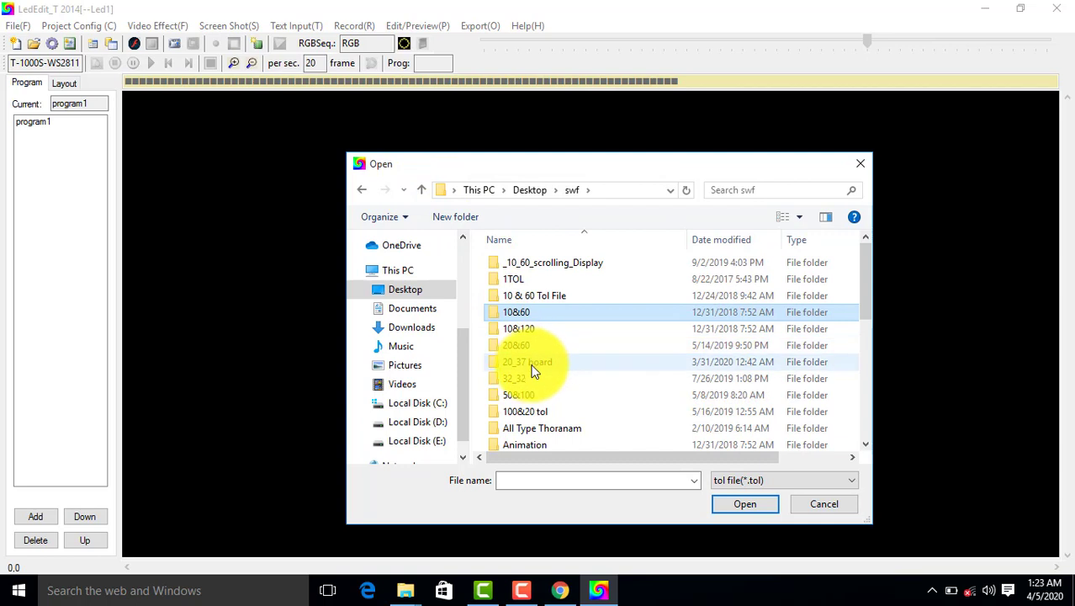
double_click(547, 428)
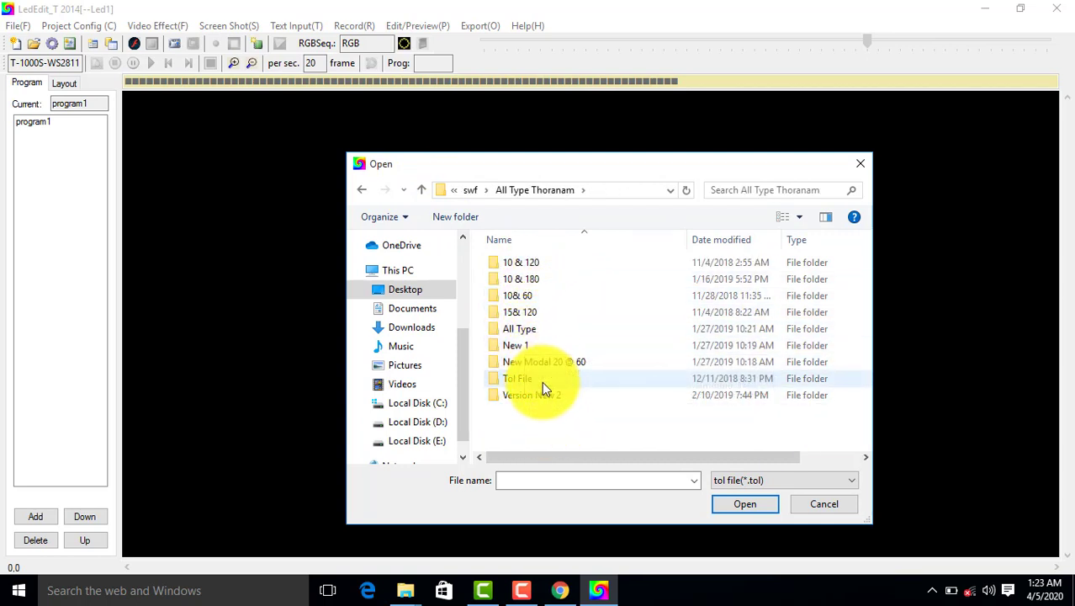
double_click(523, 341)
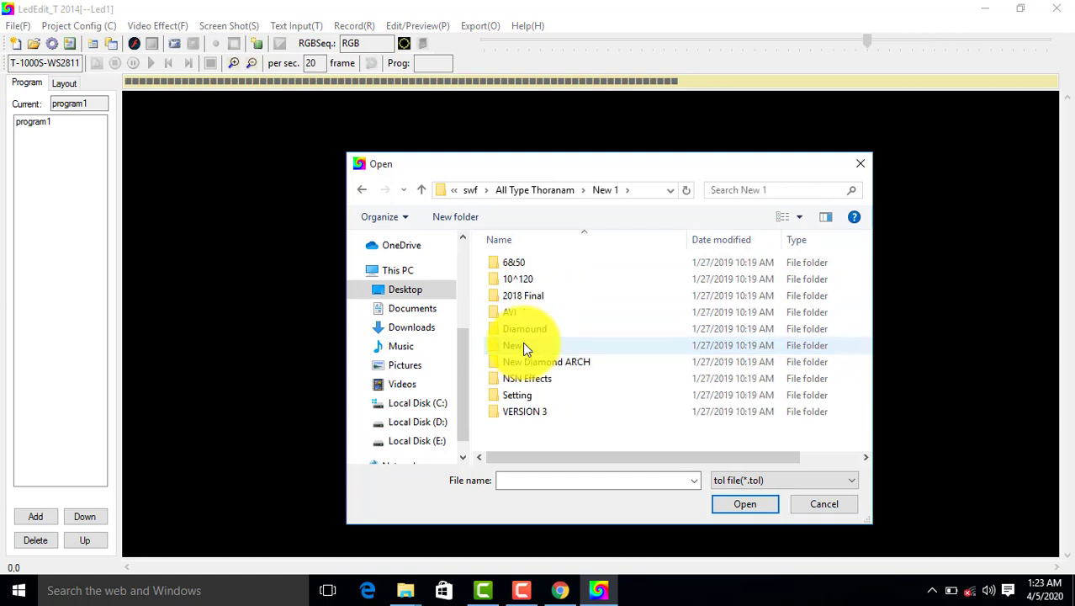
double_click(522, 345)
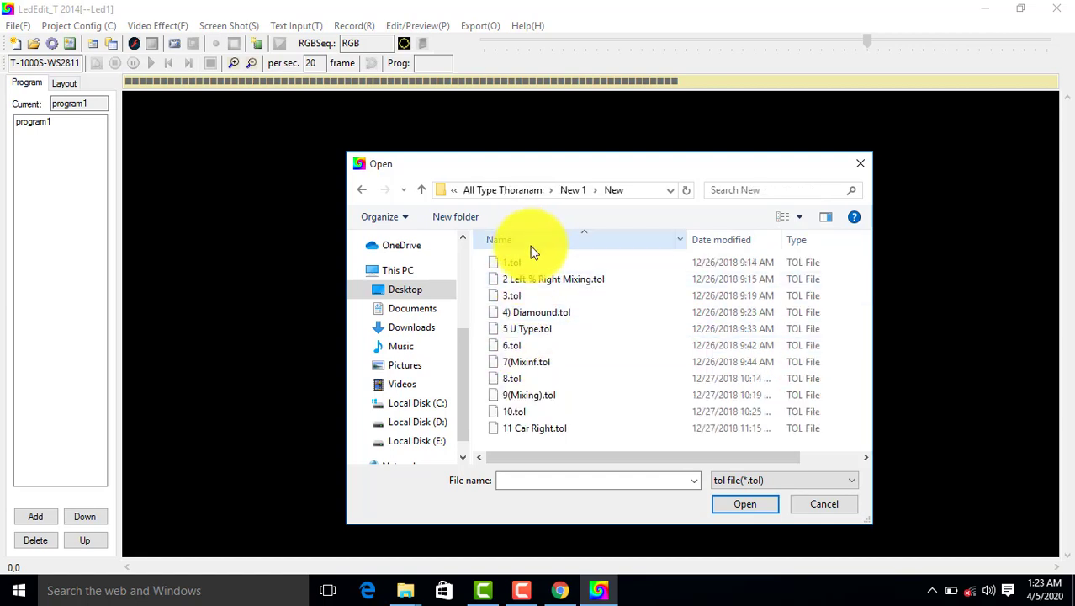
click(531, 263)
click(739, 503)
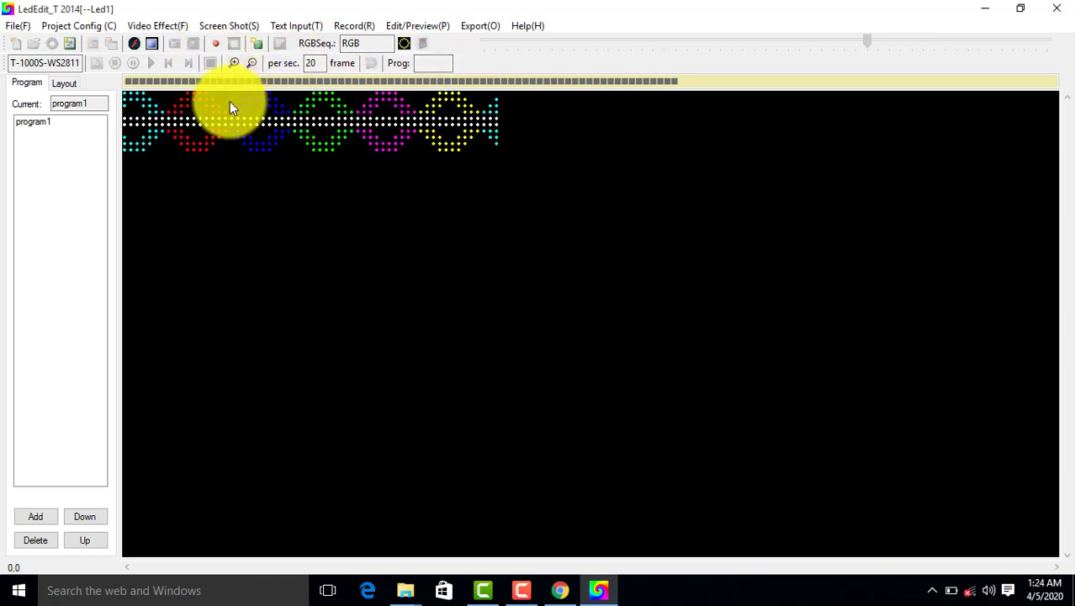
- Record the playing 1.tol effect into program1 for about 204 frames
click(152, 45)
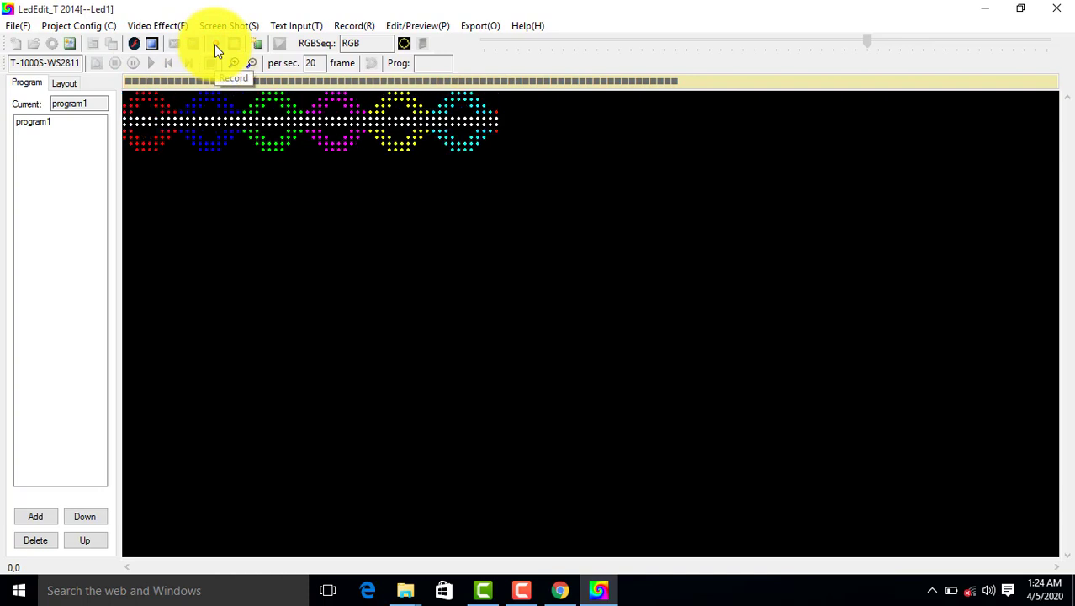
click(215, 44)
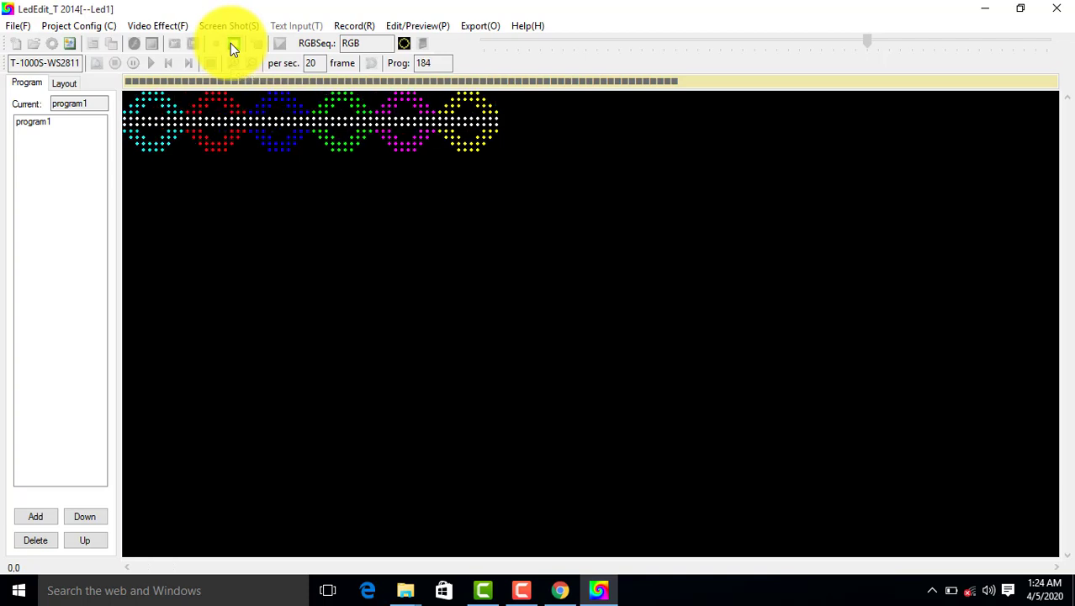
click(233, 46)
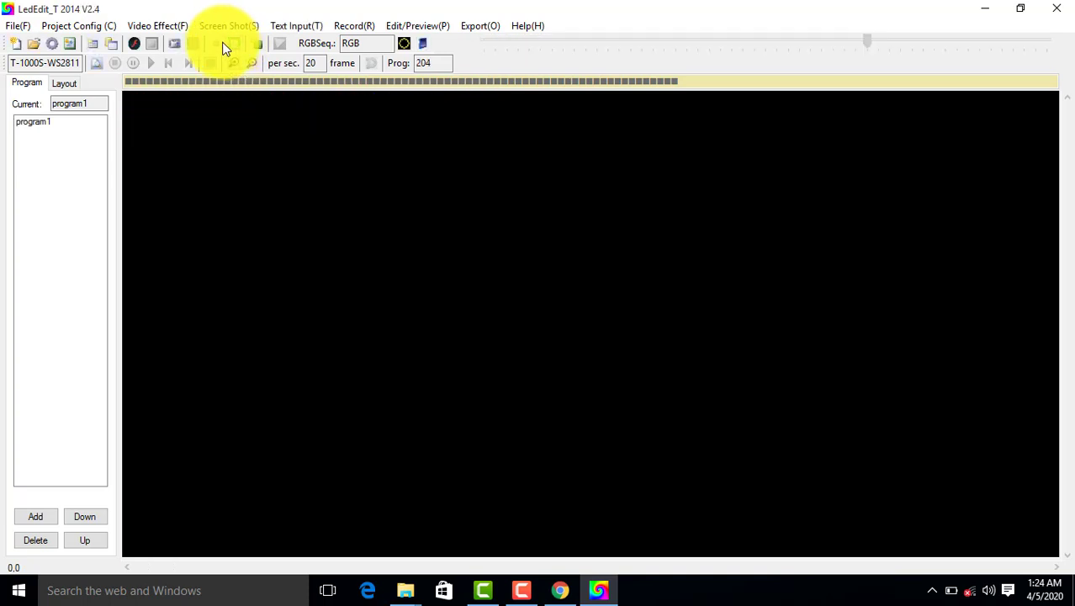
- Load the effect file 2 Left % Right Mixing.tol and record it into program1 up to about frame 344
click(160, 28)
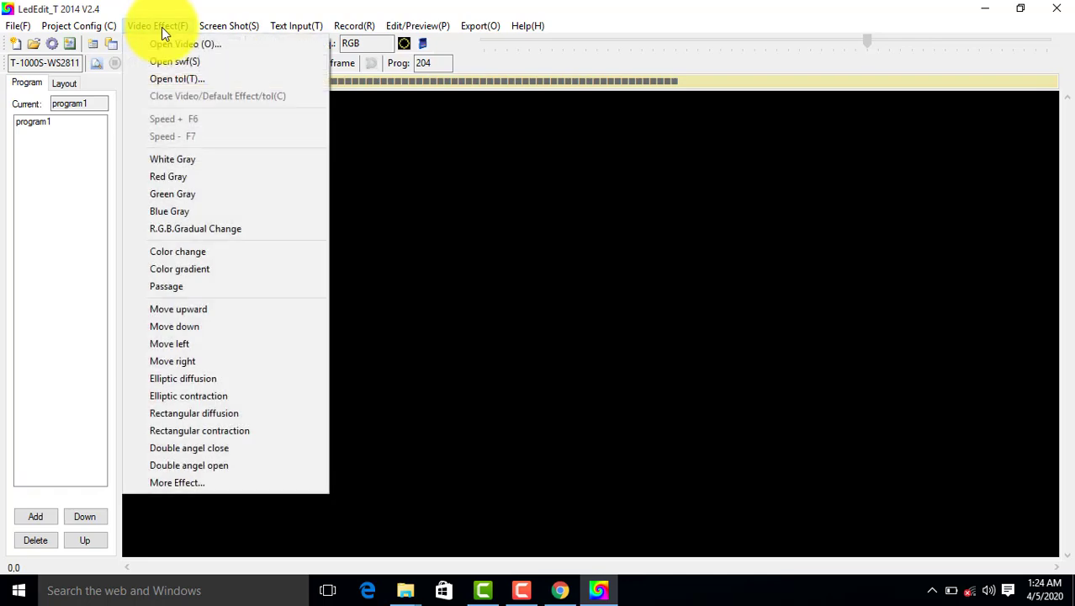
click(168, 81)
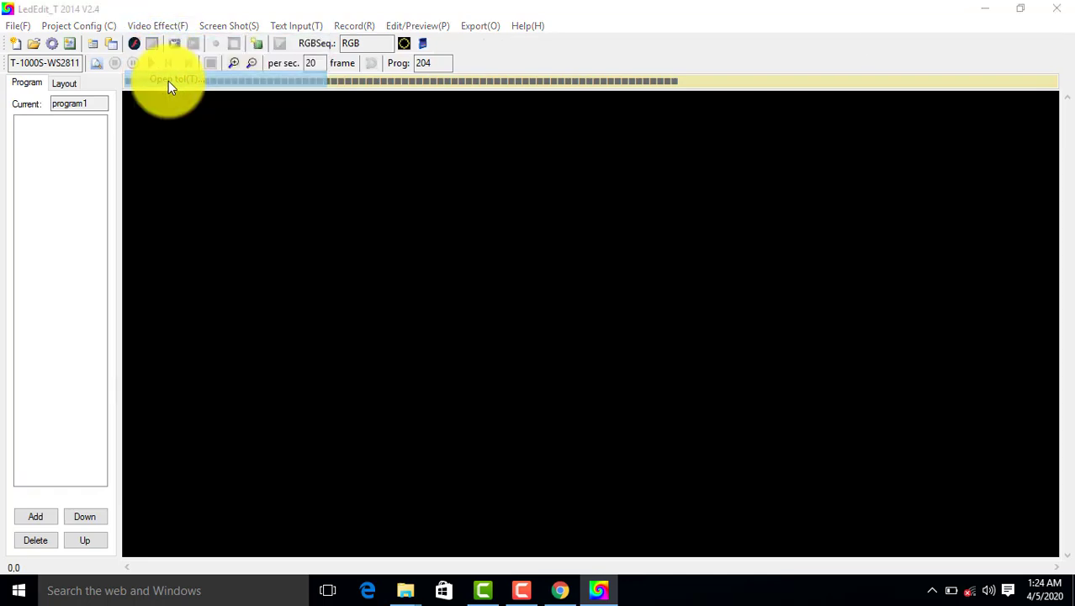
click(628, 278)
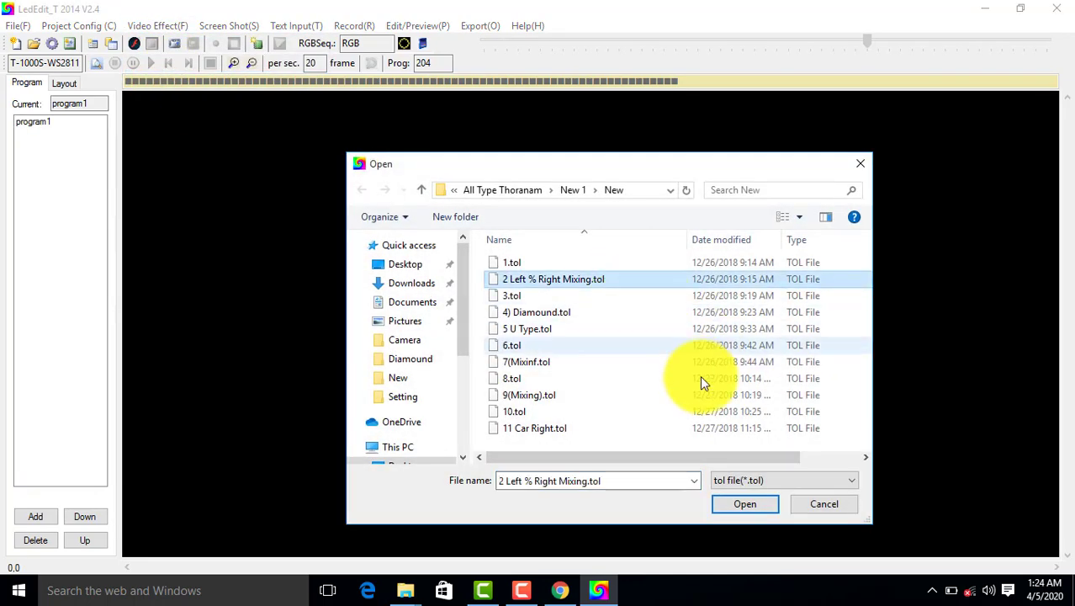
click(725, 504)
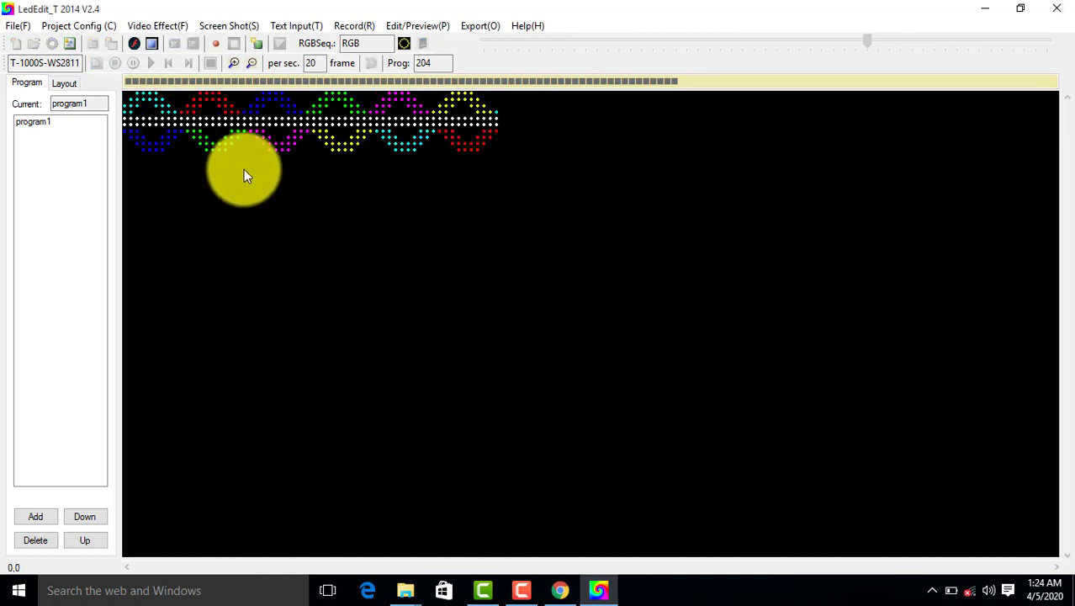
click(215, 44)
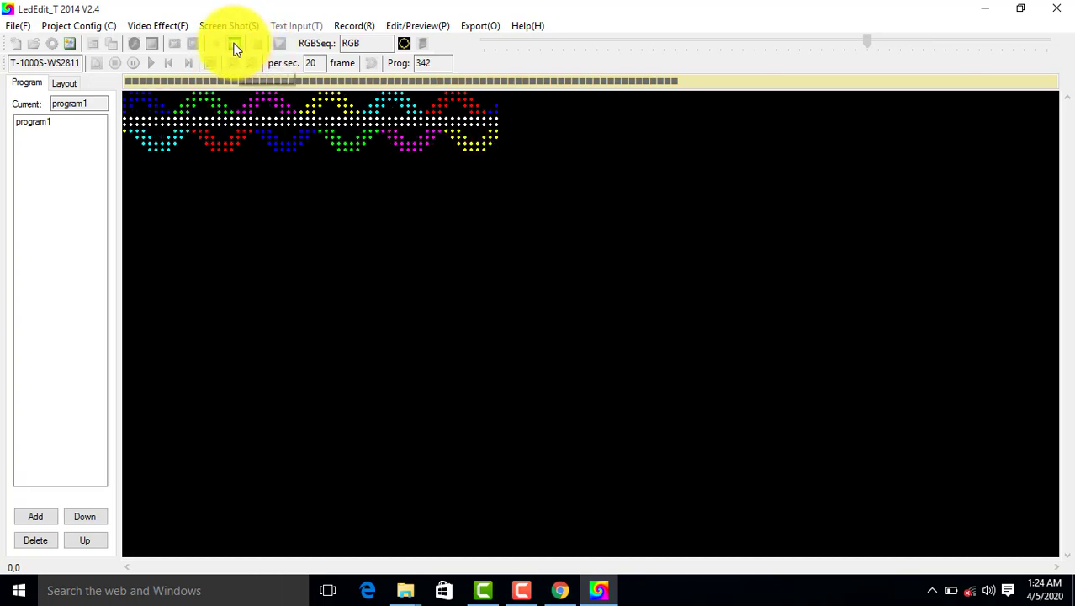
click(236, 45)
- Load the effect file 3.tol from the New folder and record it into program1 up to about frame 497
click(163, 28)
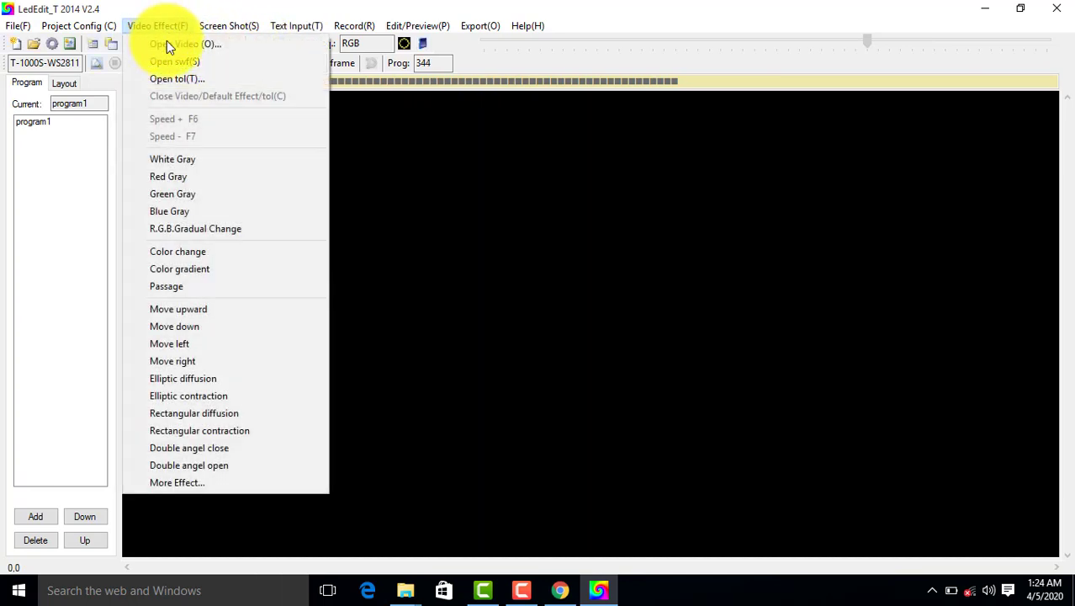
click(181, 77)
click(512, 295)
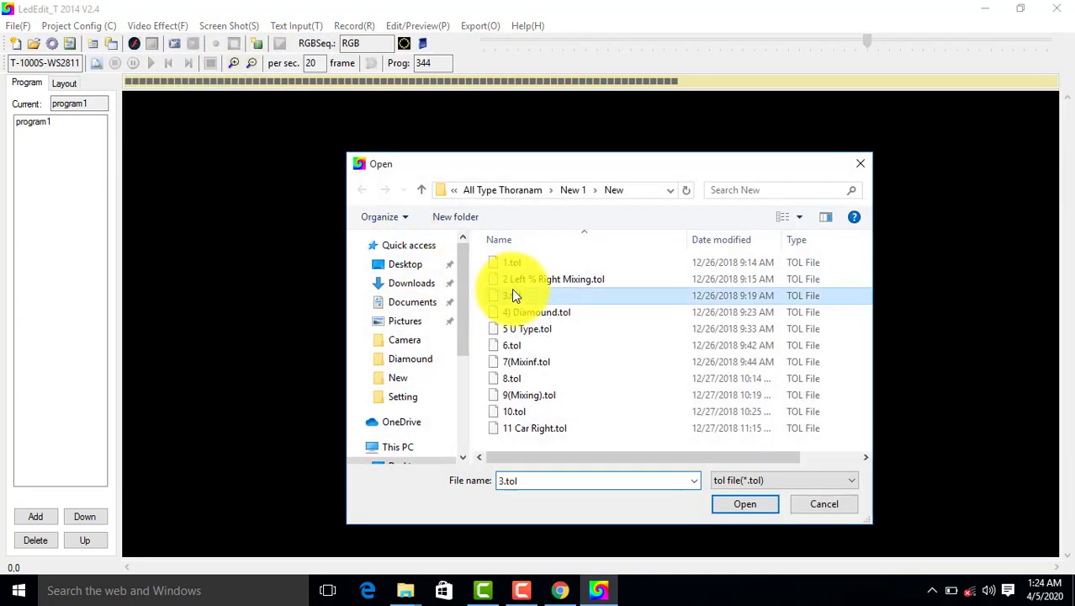
click(759, 508)
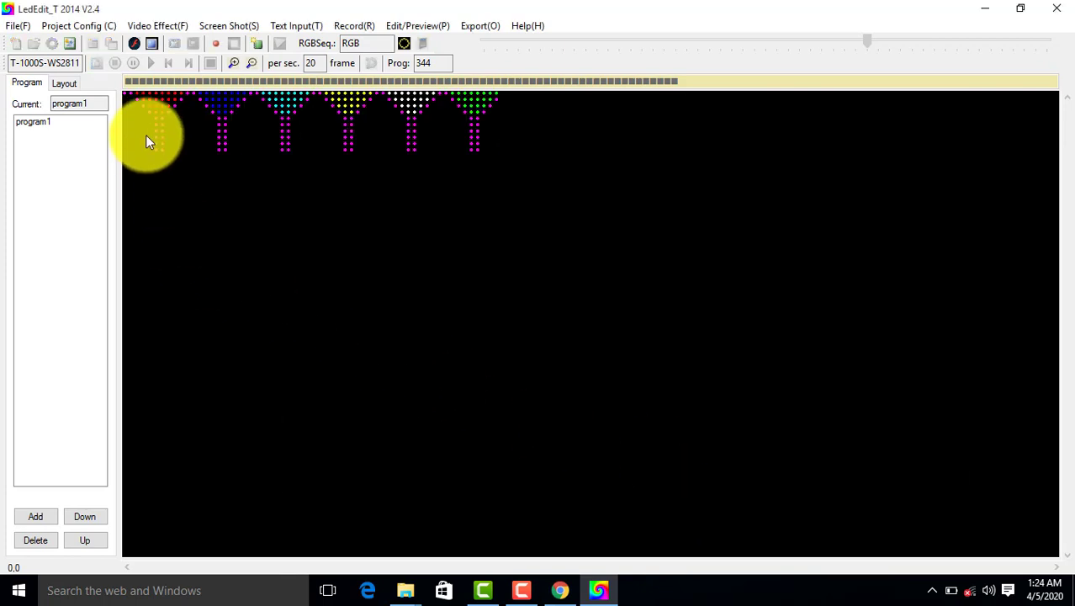
click(212, 46)
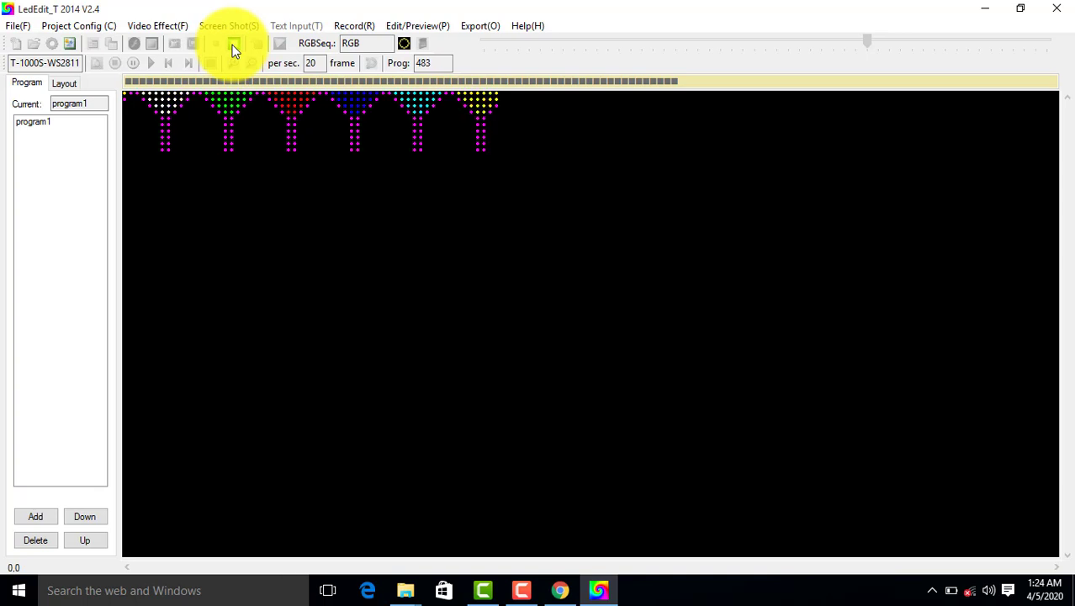
click(235, 49)
- Load the effect file 4) Diamound.tol and record it into program1 up to about frame 624
click(157, 26)
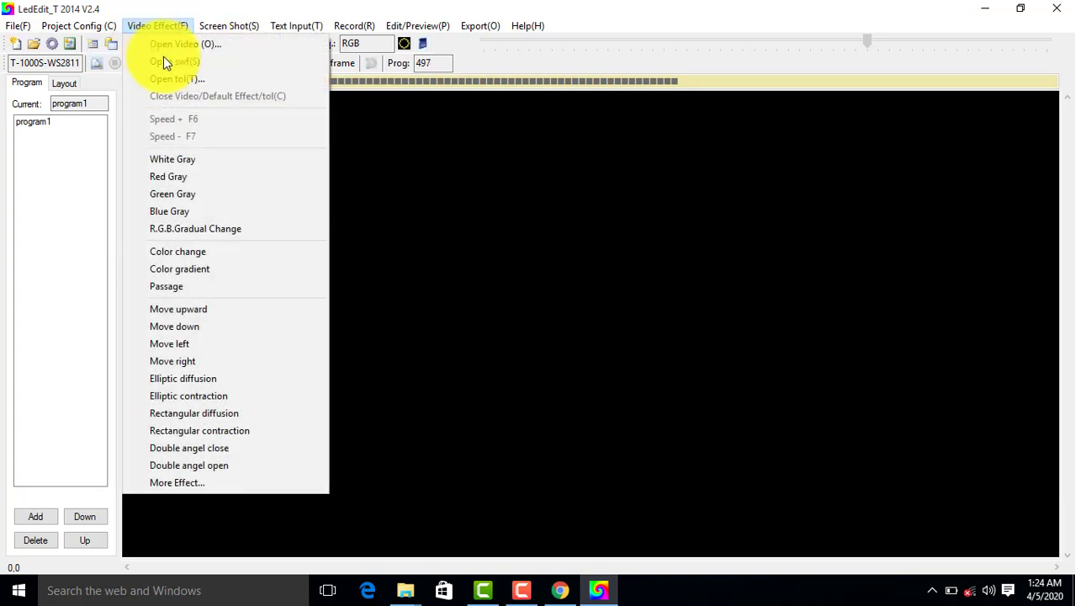
click(171, 80)
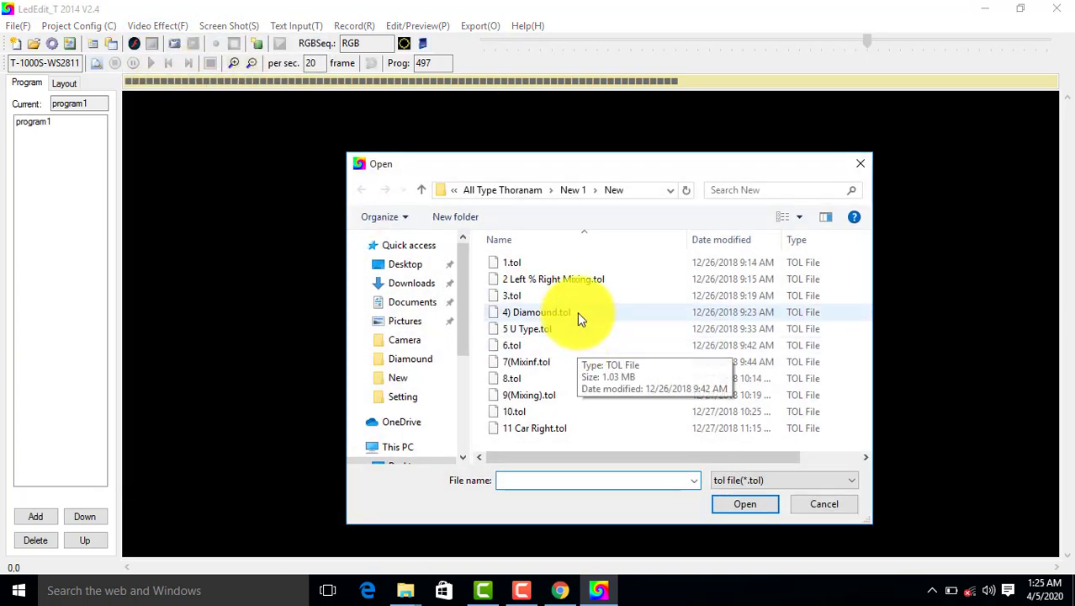
click(577, 312)
click(726, 500)
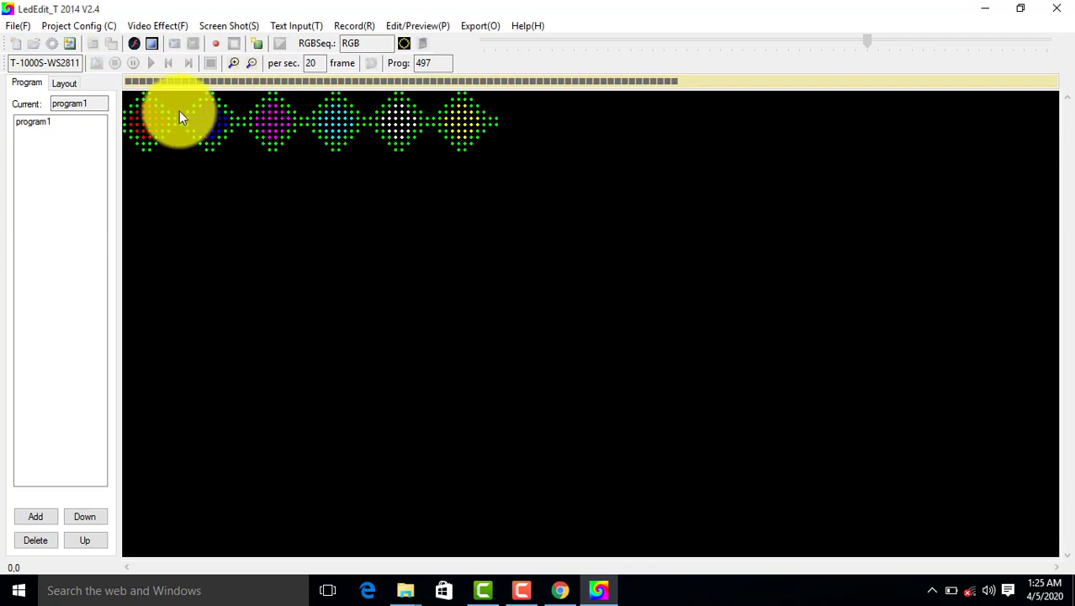
click(217, 44)
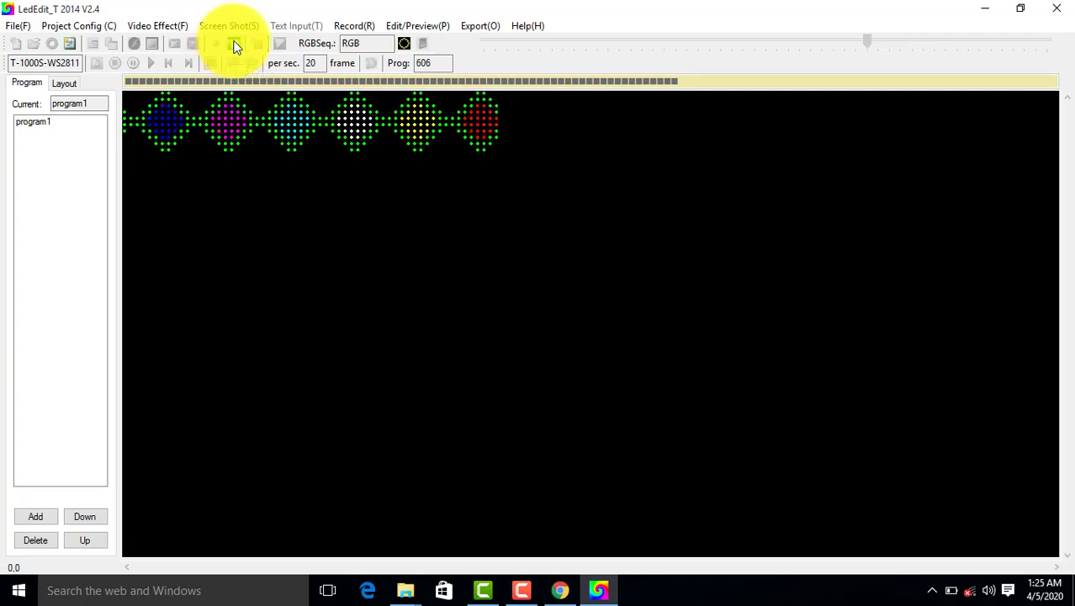
click(235, 44)
- Load 2.tol from the folder New 1 > New Diamond ARCH and record it into program1 up to about frame 775
click(153, 29)
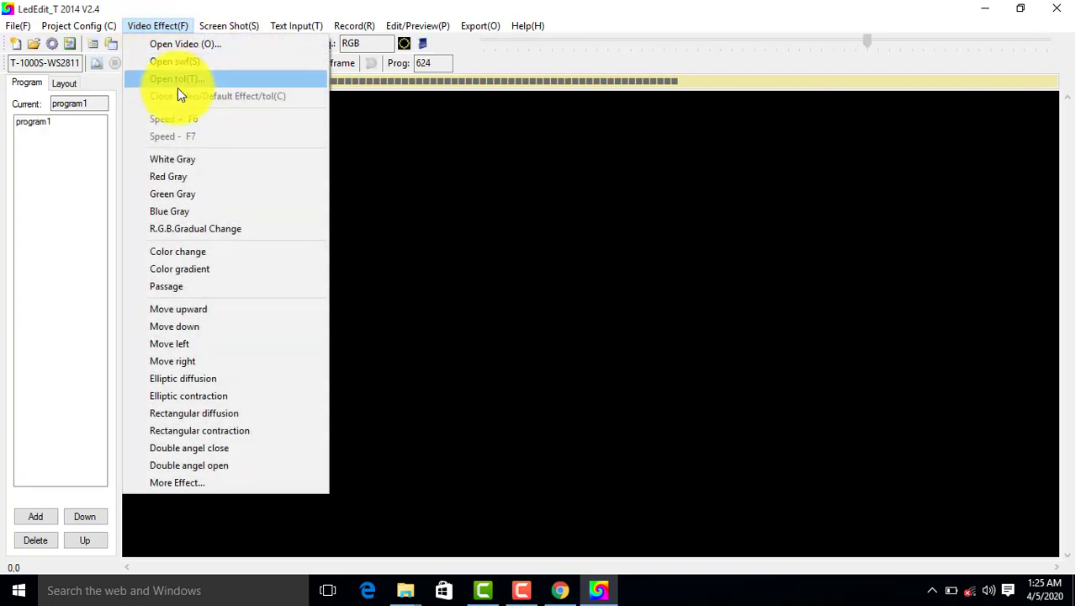
click(179, 88)
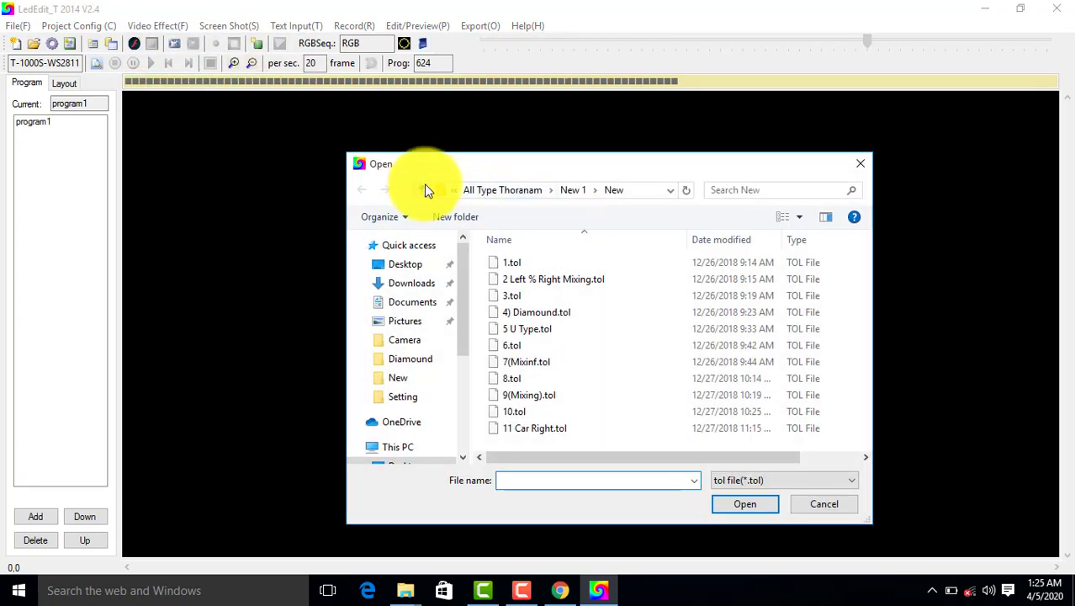
click(423, 190)
double_click(547, 364)
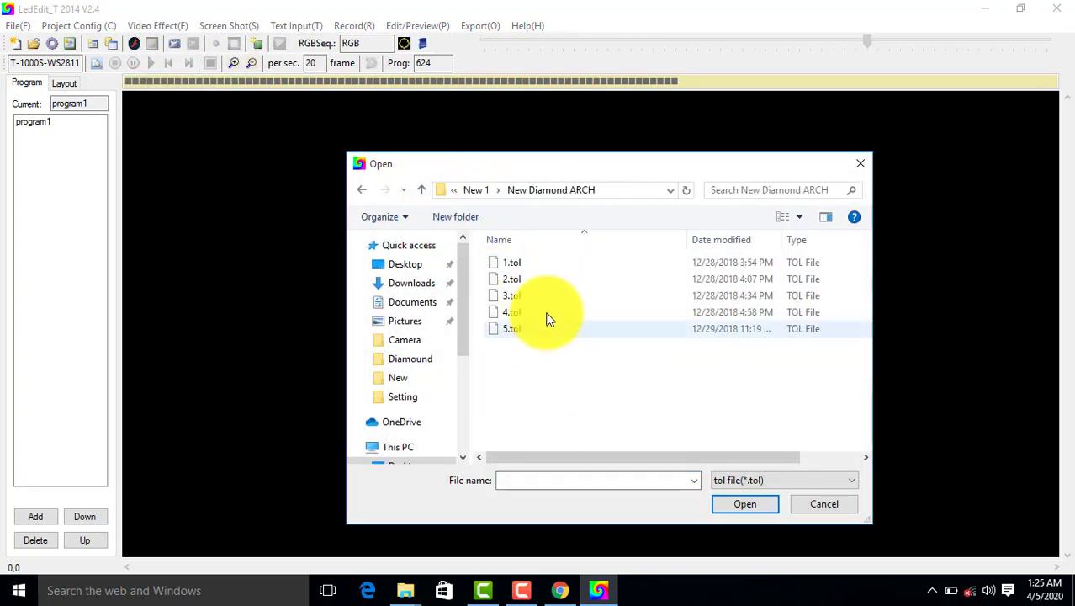
click(515, 278)
click(745, 503)
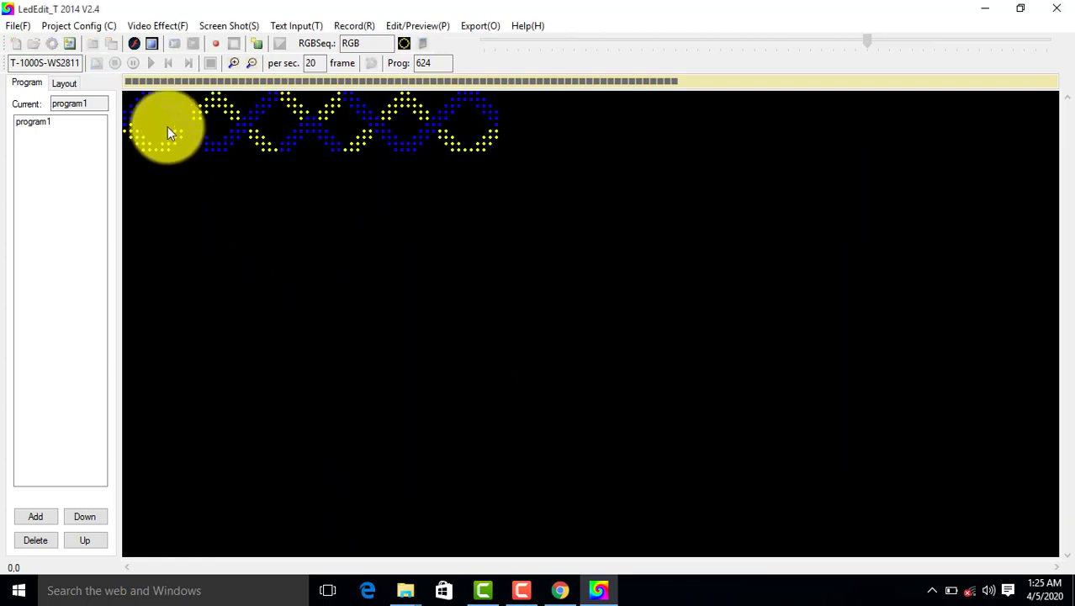
click(215, 46)
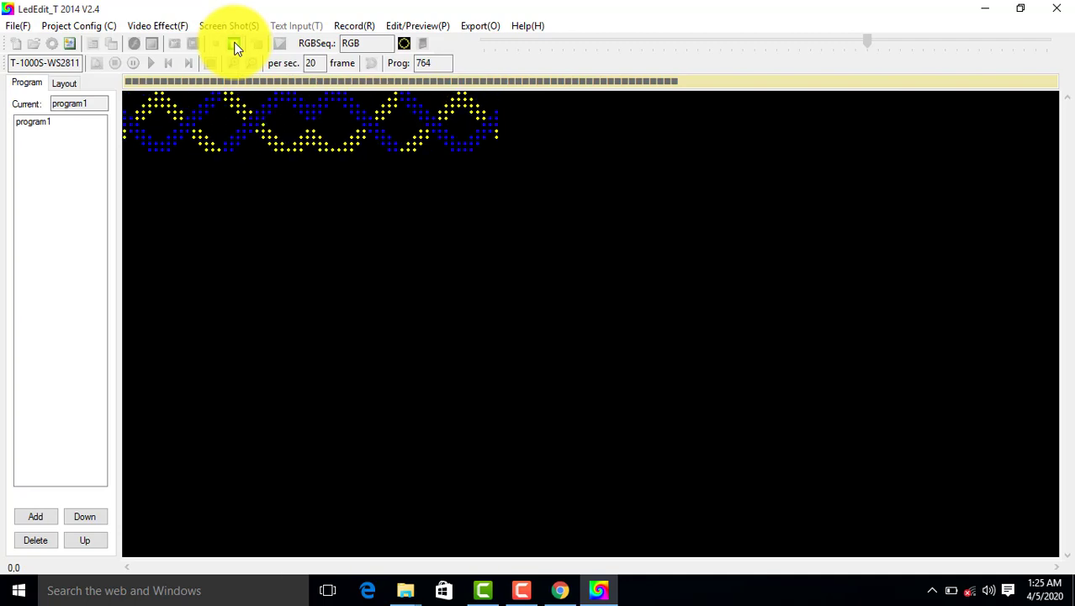
click(236, 48)
- Load the effect file 5.tol from the New Diamond ARCH folder to preview it on the layout
click(141, 28)
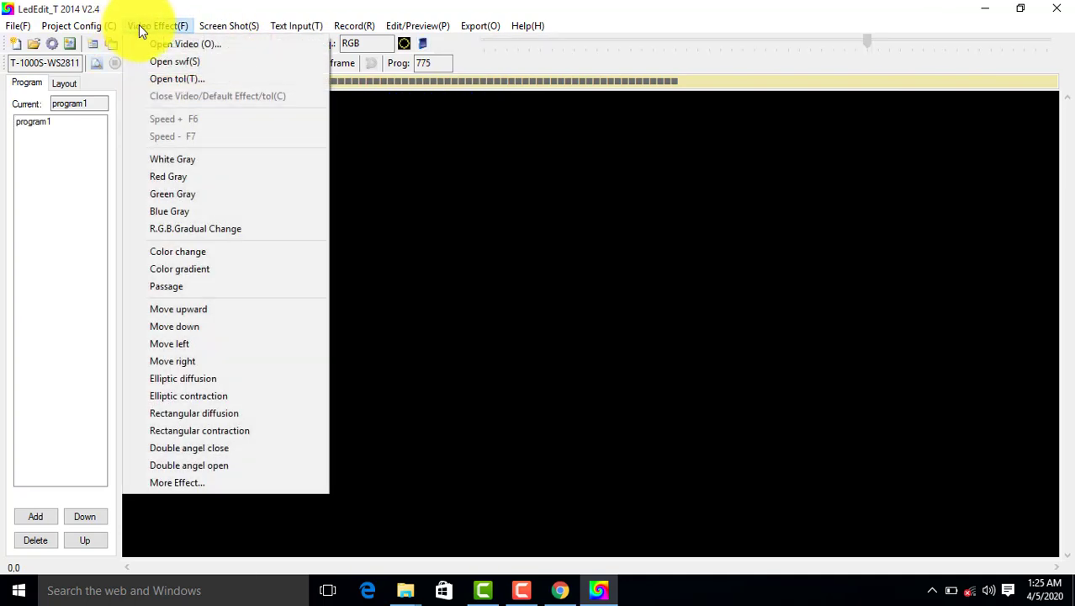
click(169, 79)
click(580, 330)
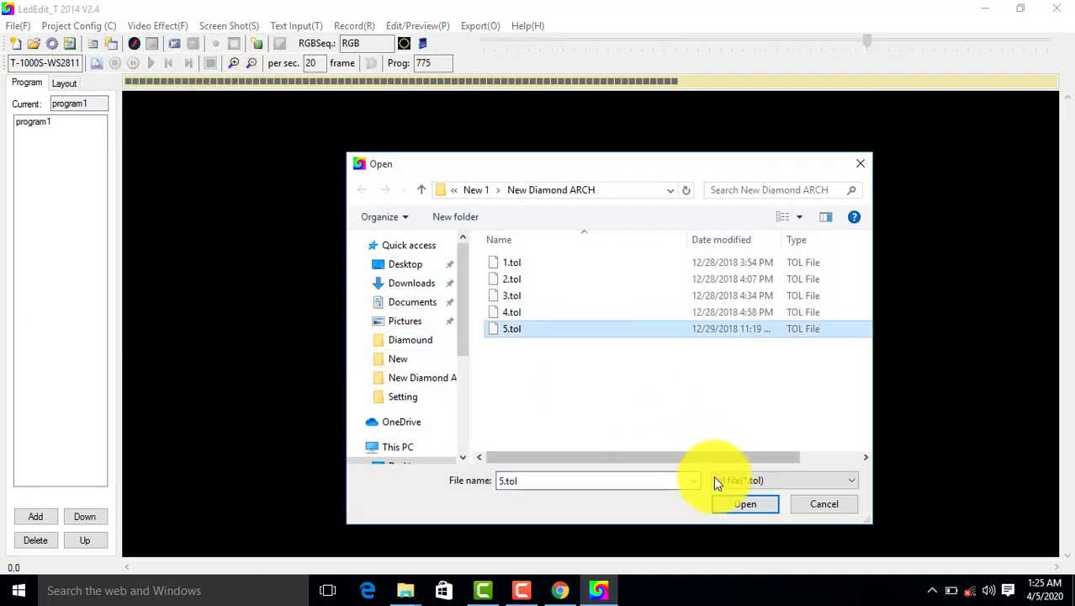
click(725, 500)
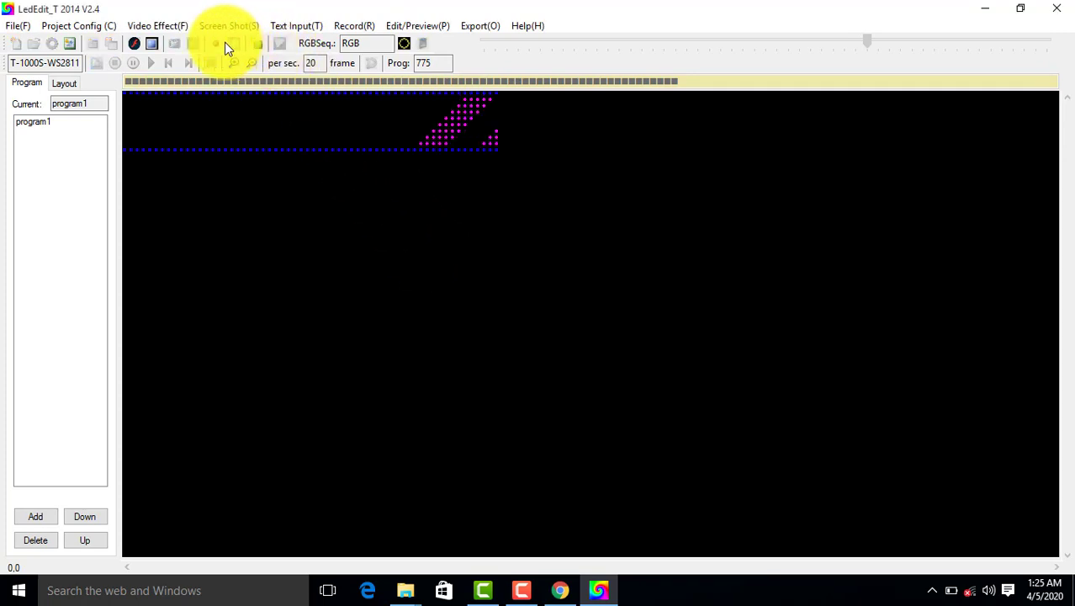
- Load 1.tol from the New Diamond ARCH folder and record it into program1 up to about frame 848
click(180, 27)
click(191, 80)
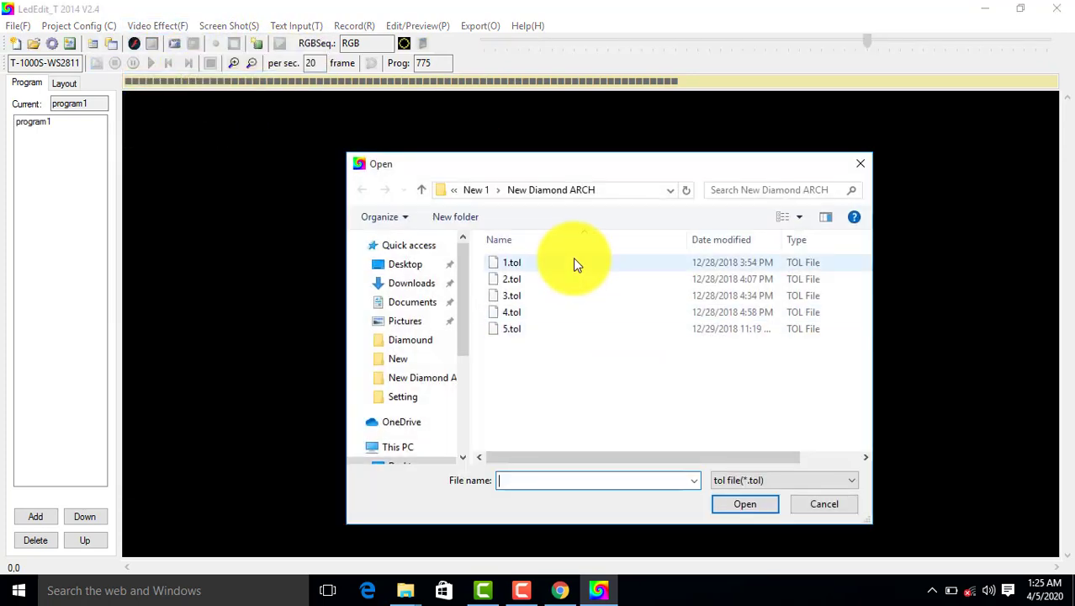
click(577, 261)
click(725, 500)
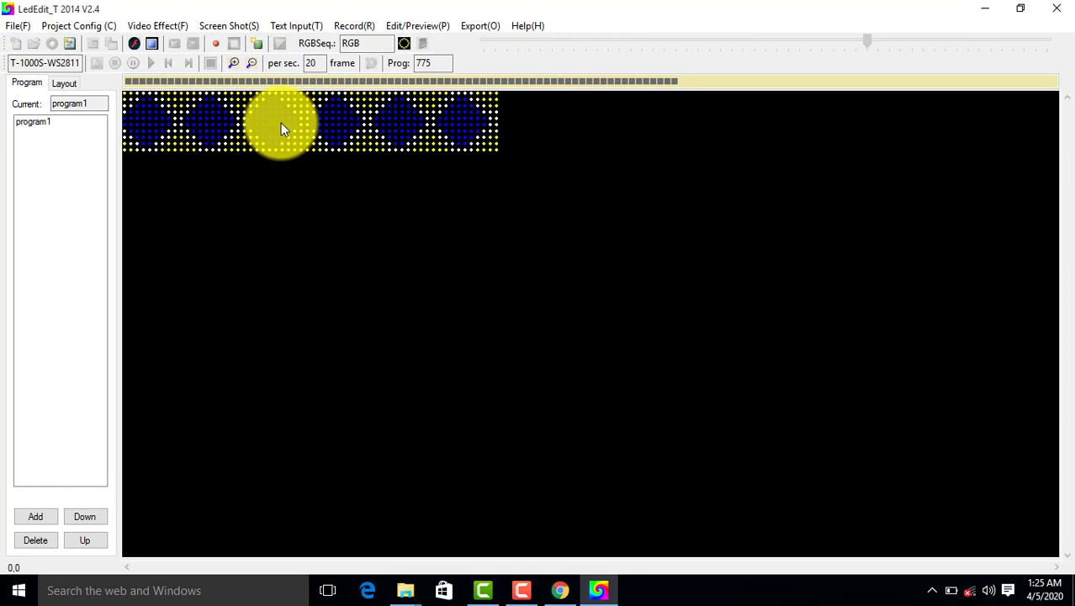
click(215, 44)
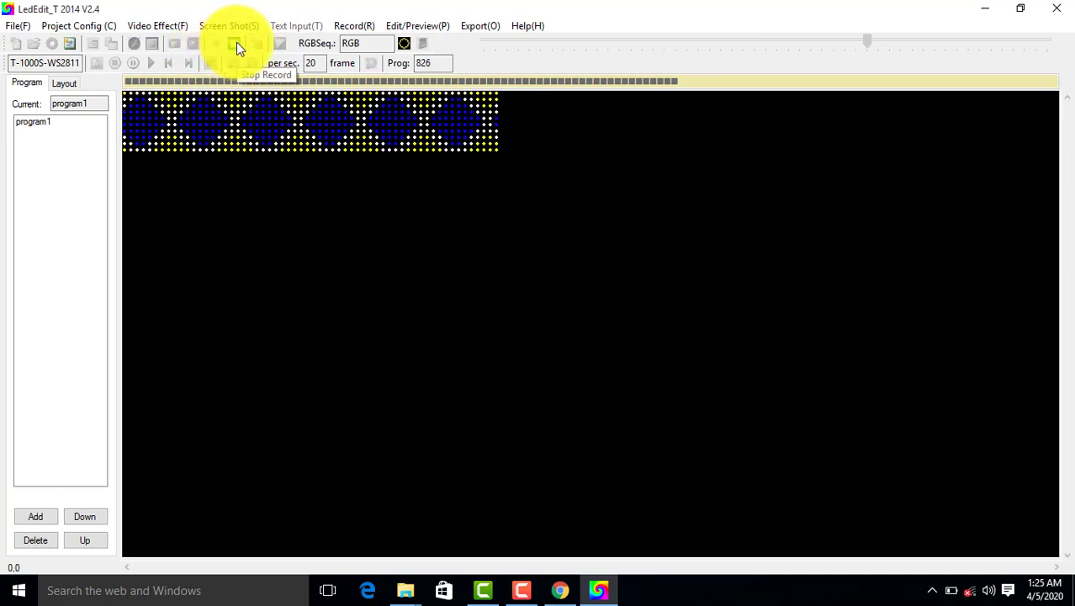
click(237, 43)
- Load 11 Car Right.tol from the folder New 1 > New and record it into program1 up to about frame 996
click(160, 26)
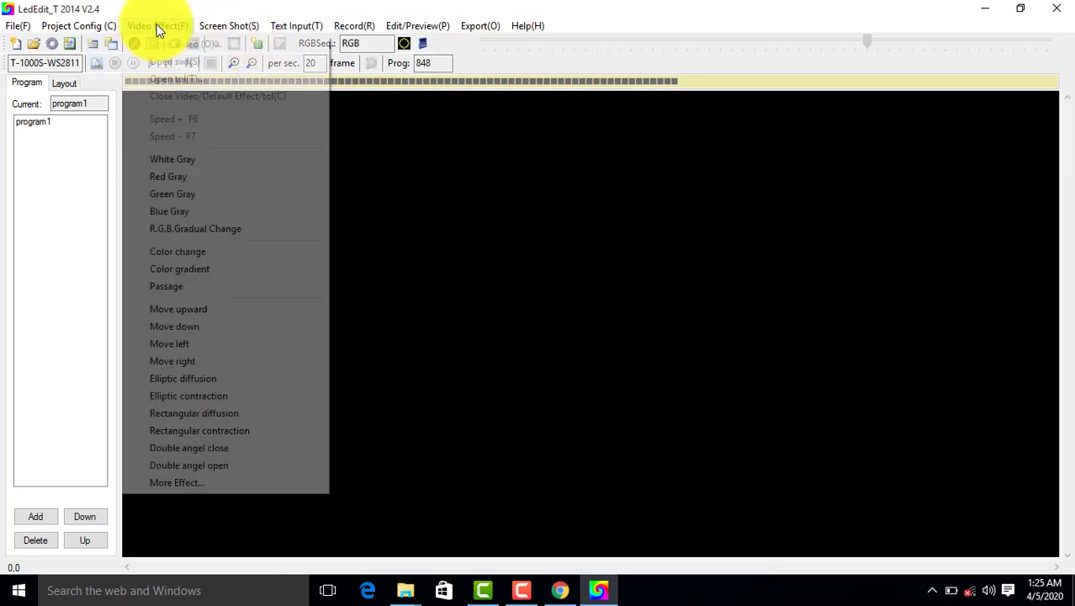
click(197, 78)
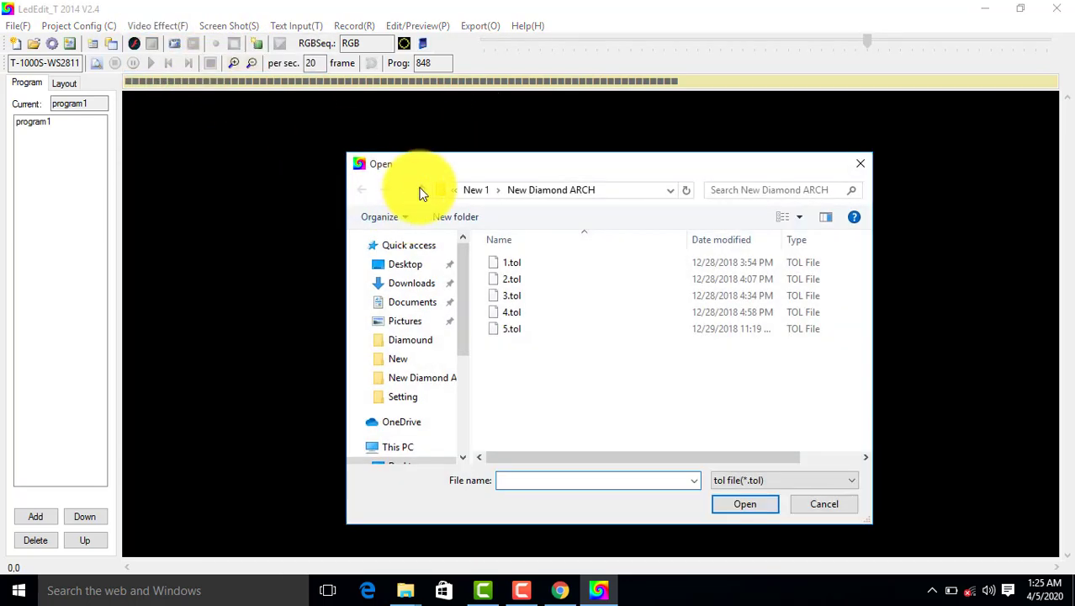
click(421, 190)
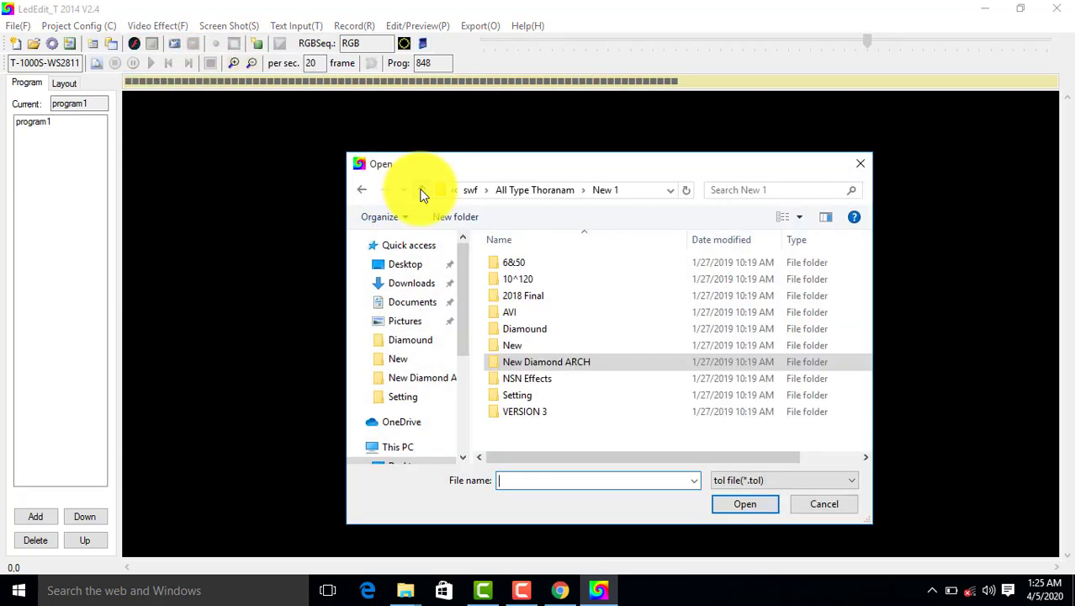
double_click(541, 342)
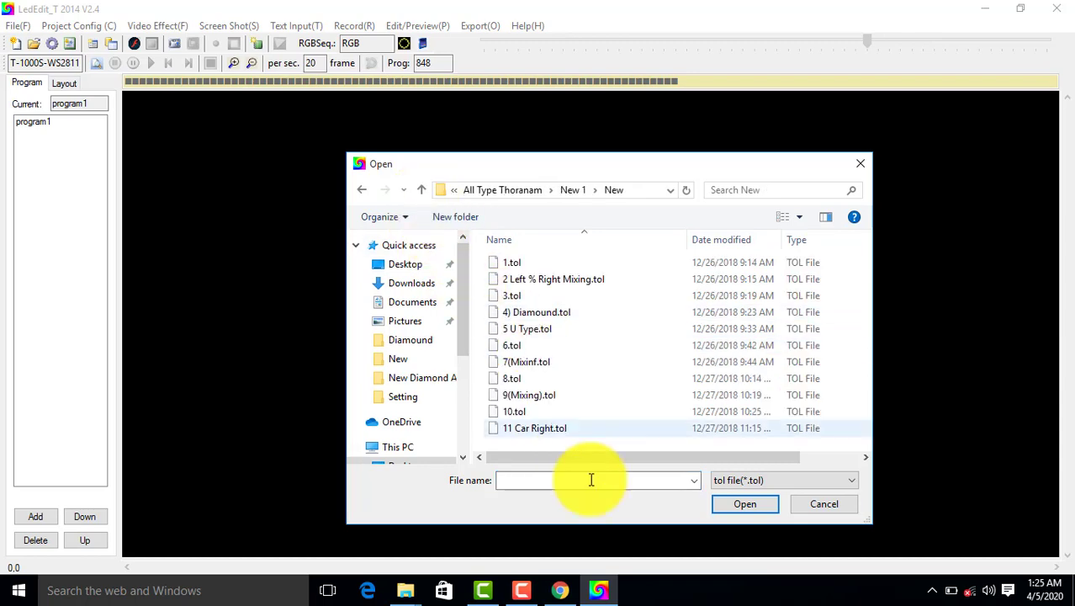
click(583, 429)
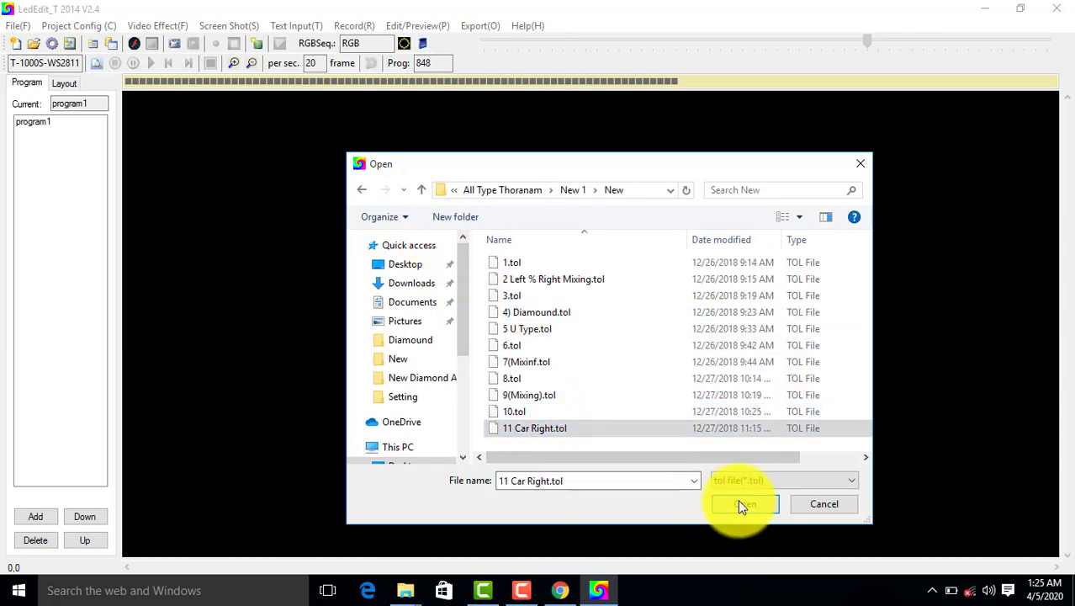
click(738, 499)
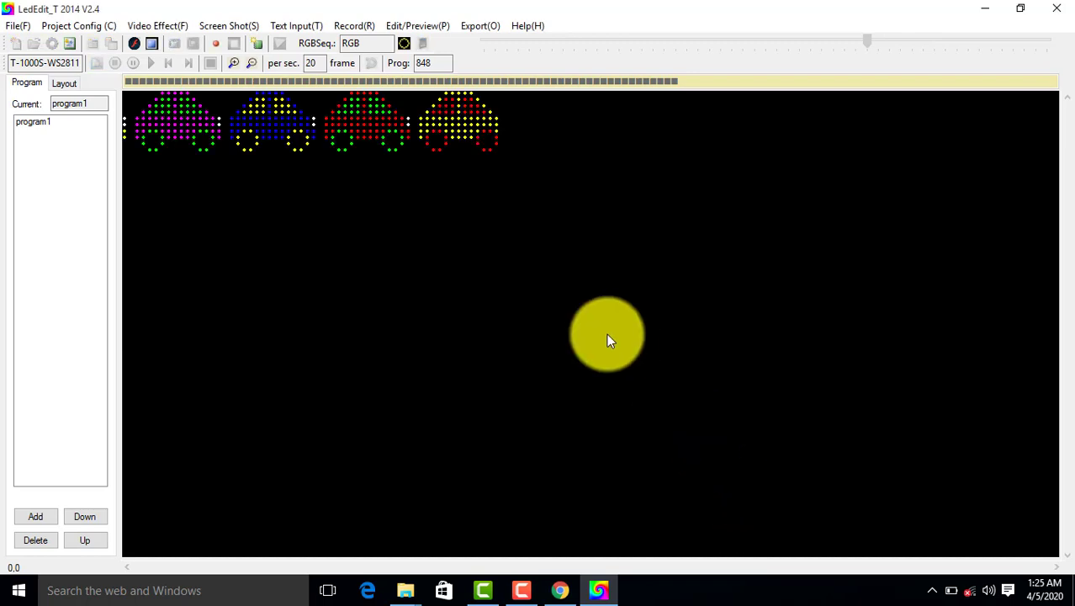
click(215, 43)
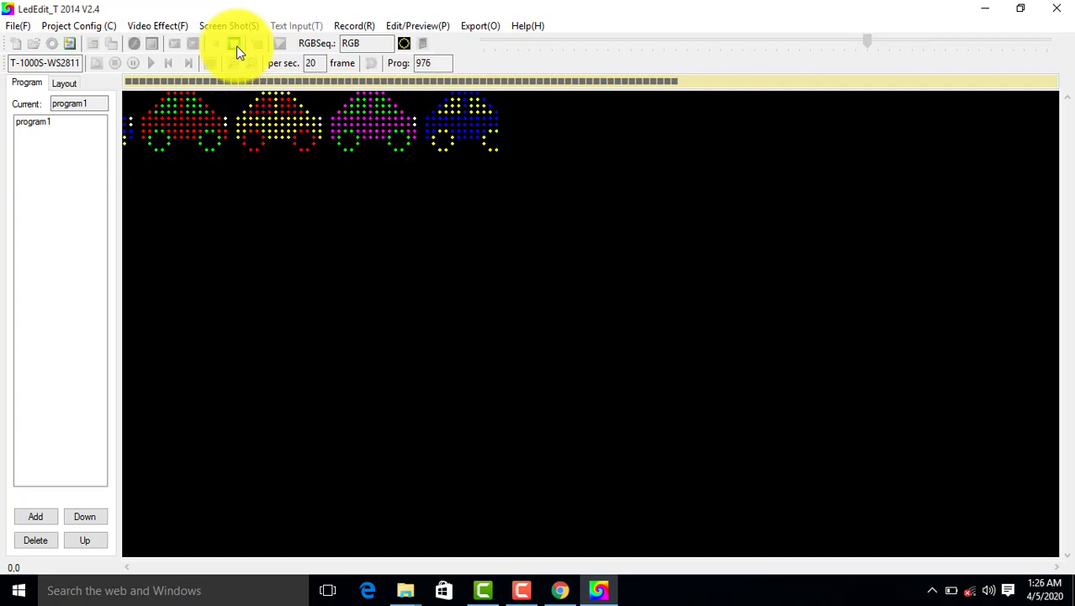
click(236, 45)
- Browse for another tol effect file in the folder Desktop > swf > No 1
click(177, 26)
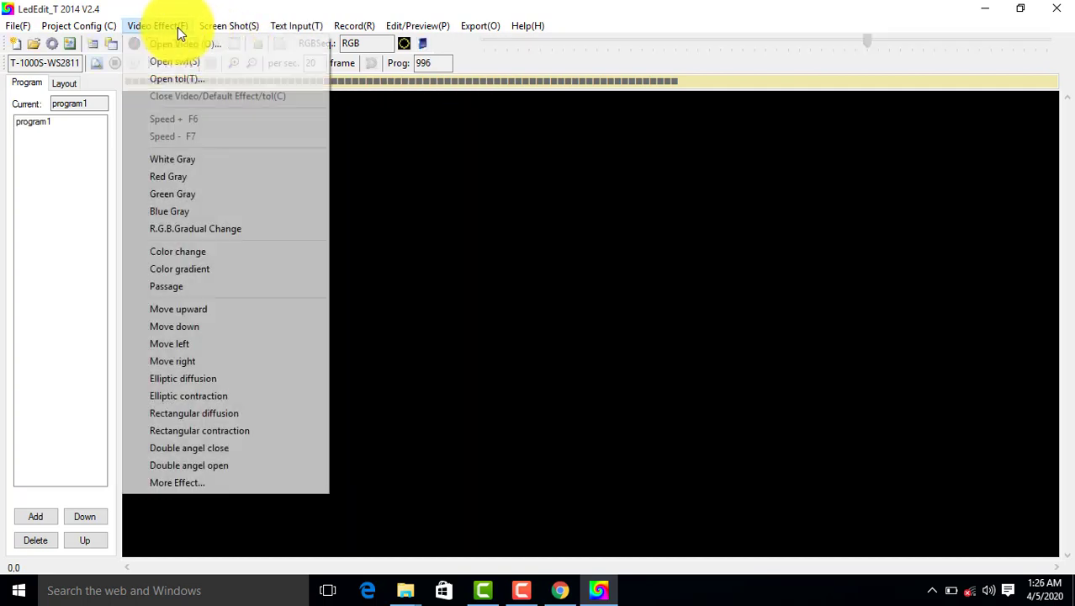
click(201, 71)
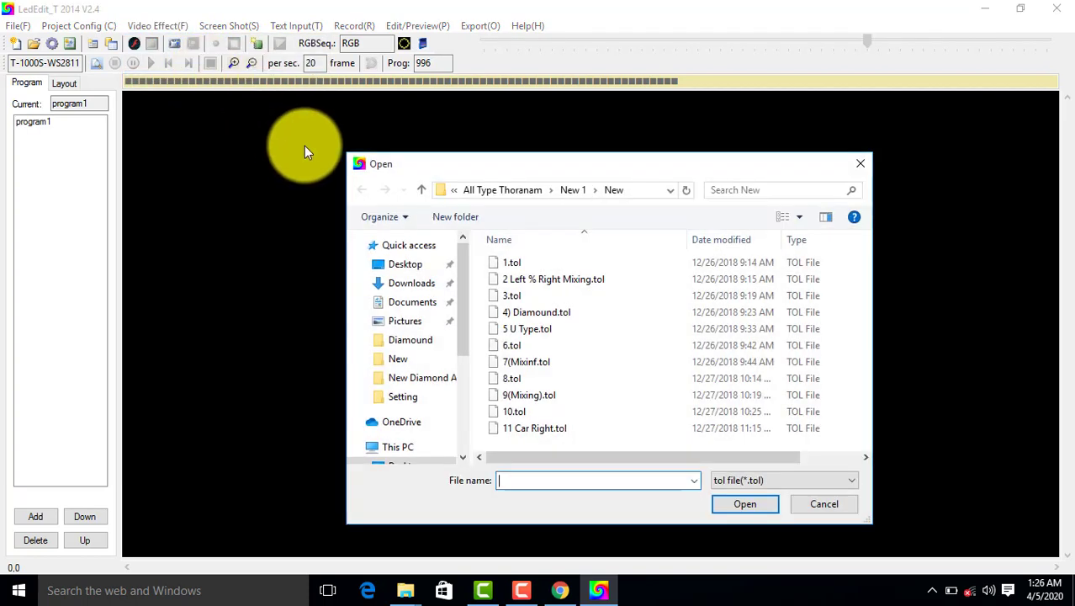
click(422, 190)
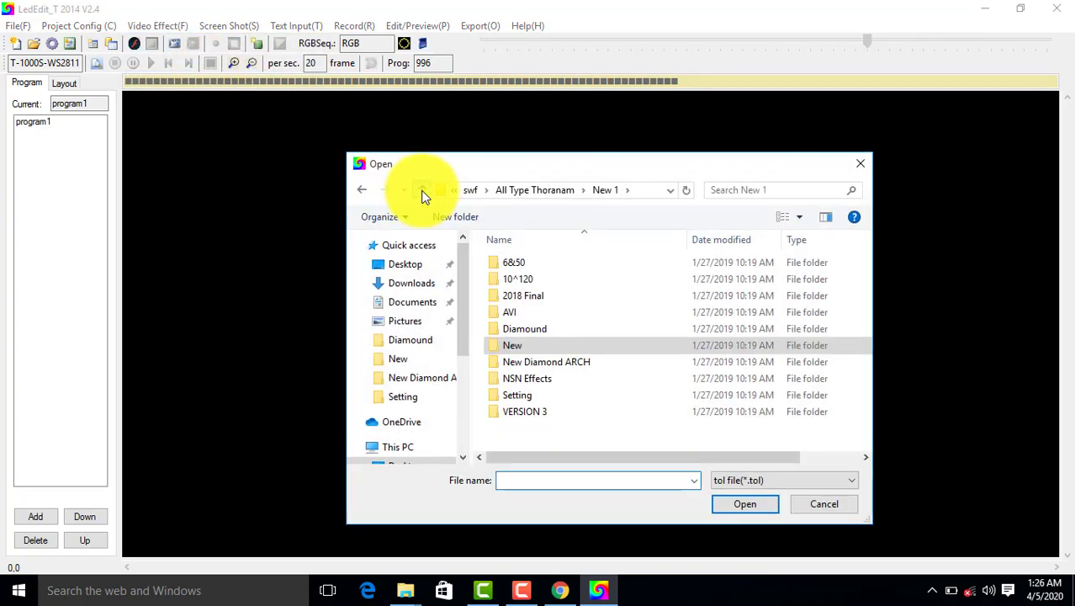
click(422, 191)
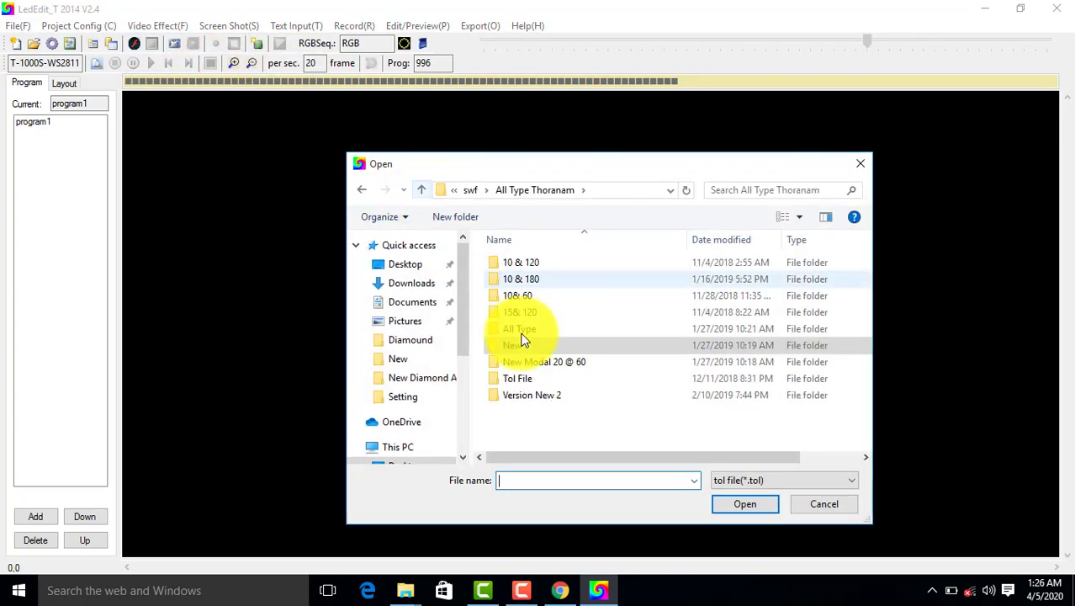
click(423, 192)
scroll(572, 408, down, 6)
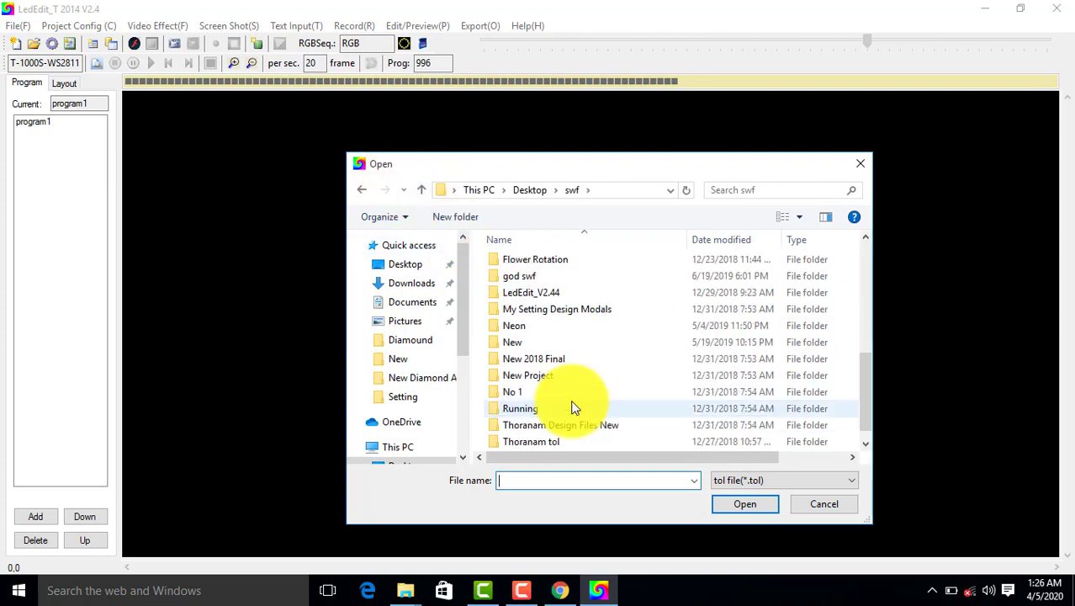
double_click(553, 389)
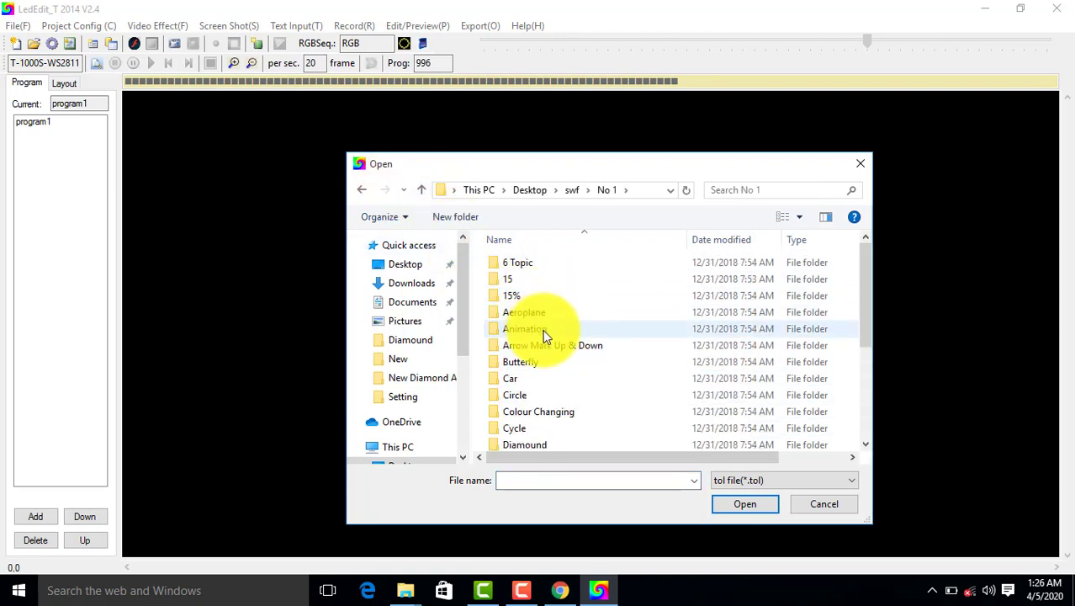
- Load Yellow.tol from the folder Elephant > Left and record it into program1 up to about frame 1165
click(537, 393)
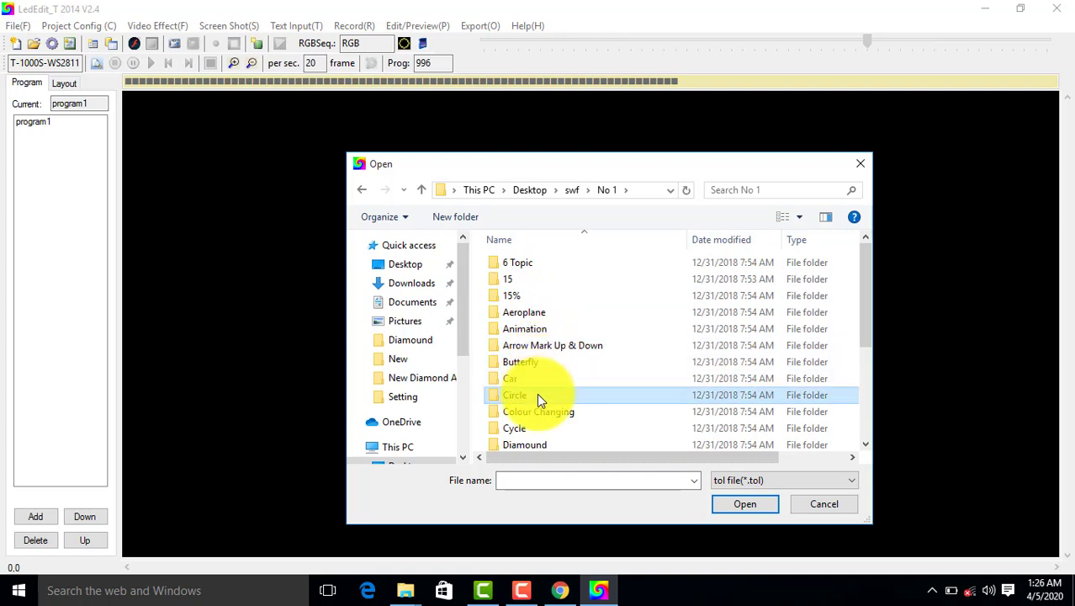
scroll(530, 438, down, 3)
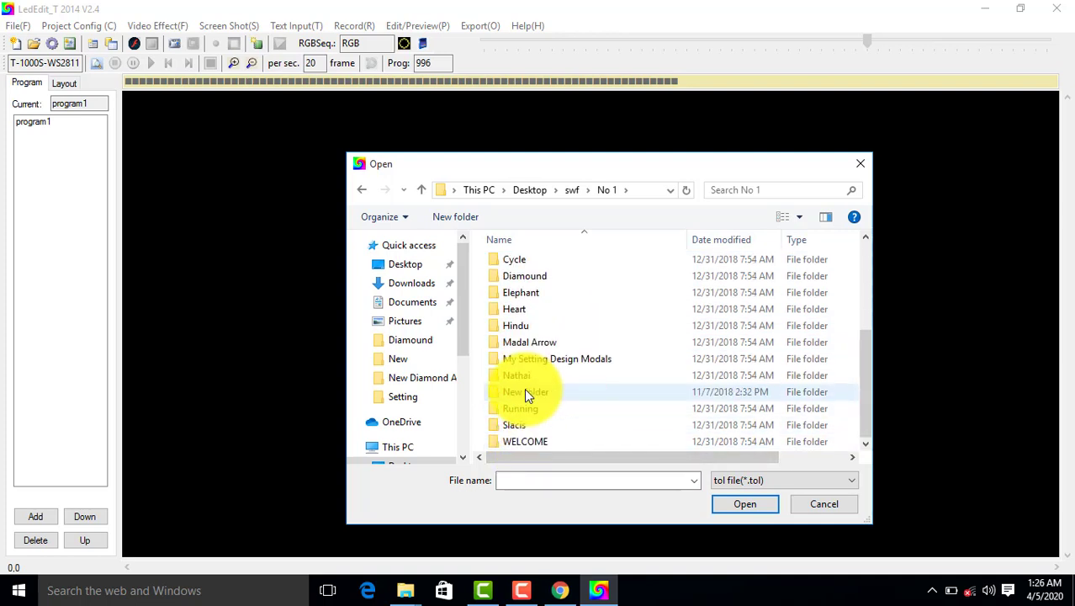
double_click(526, 296)
double_click(537, 279)
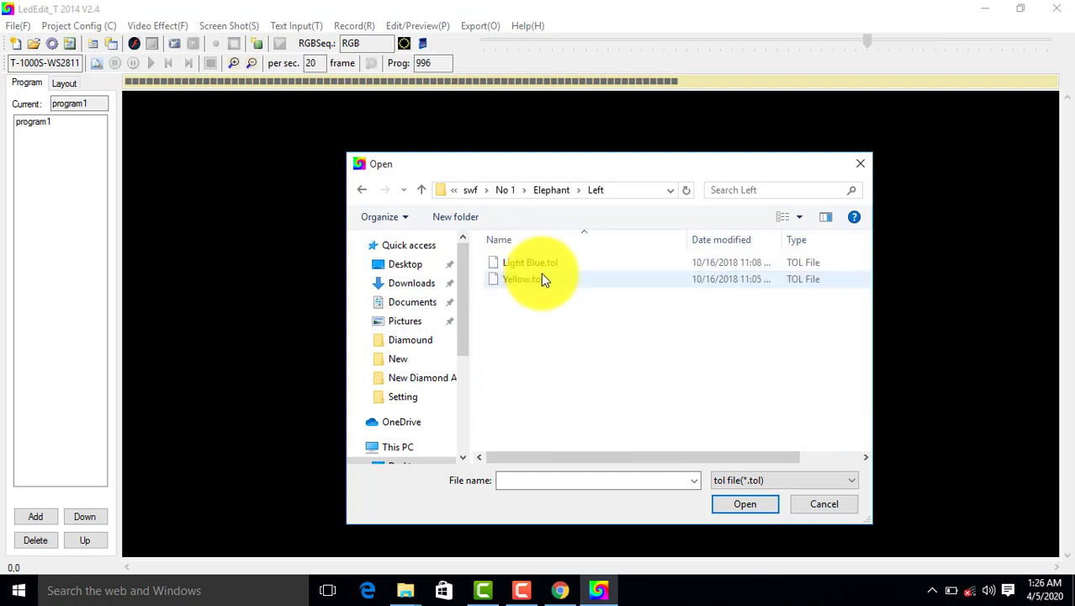
click(539, 279)
click(760, 501)
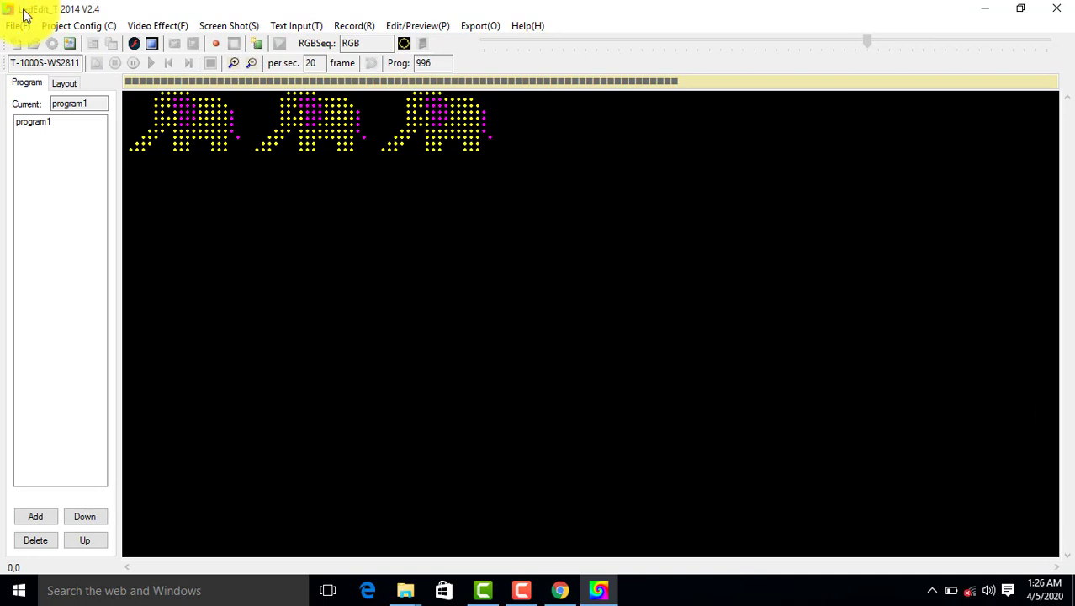
click(216, 44)
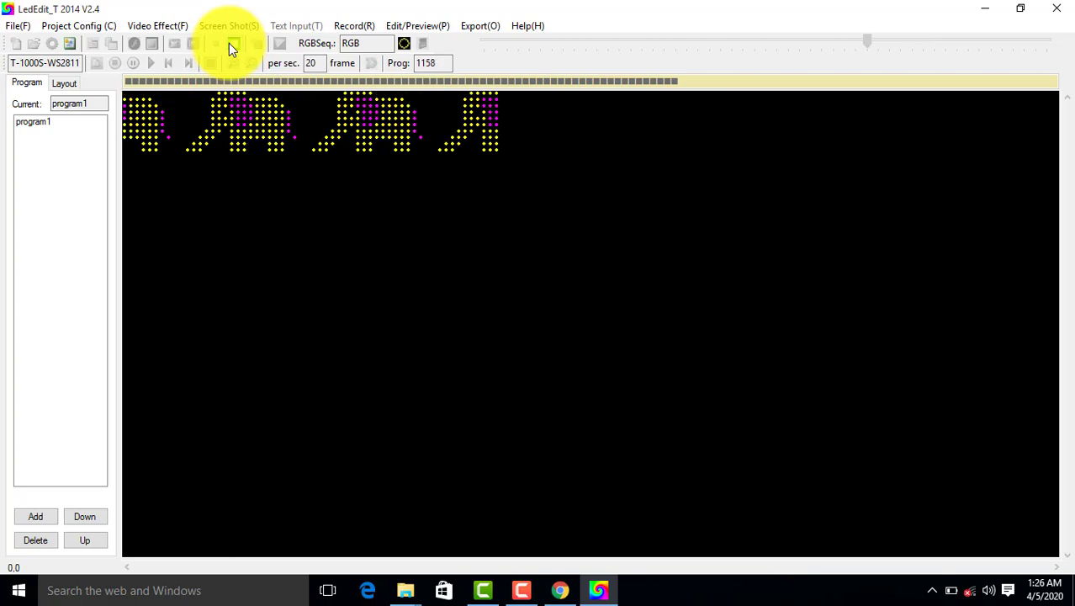
click(233, 43)
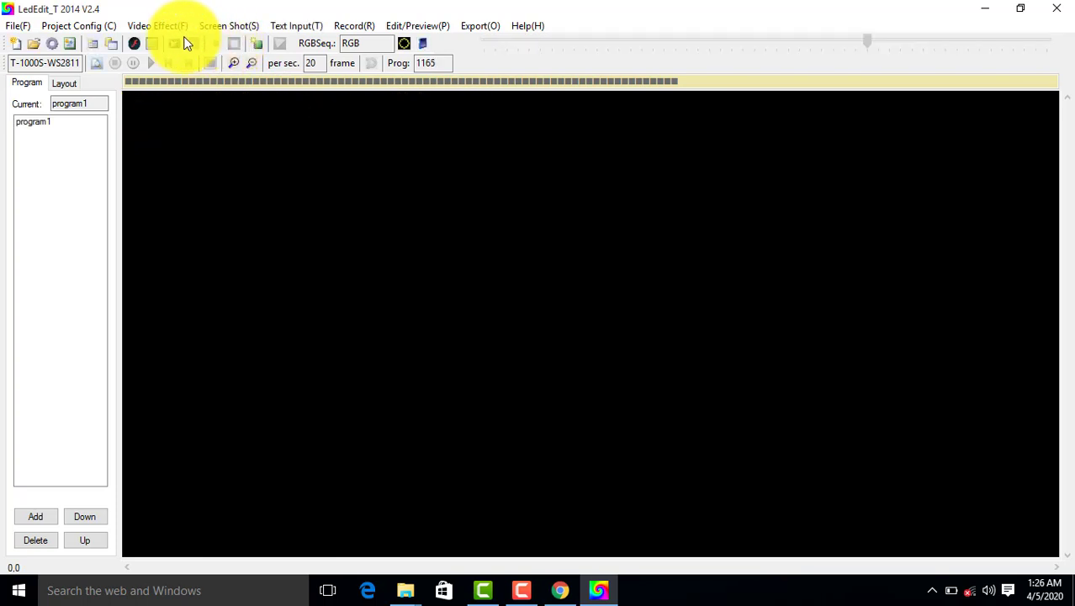
- Open the text input and replace the sample text with RANDOM ENTERTAINMENT
click(290, 28)
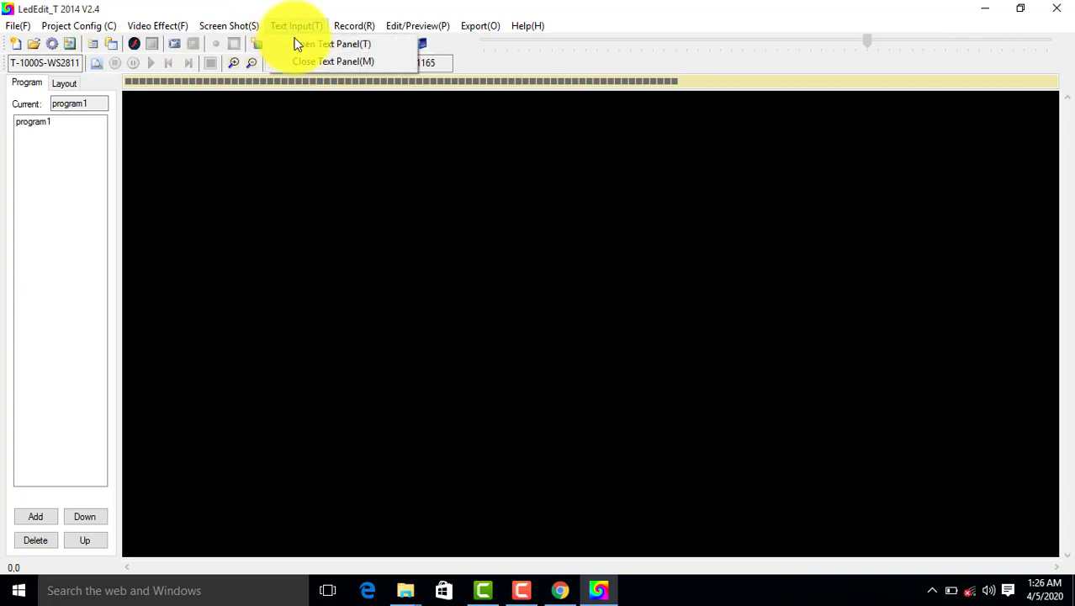
click(297, 44)
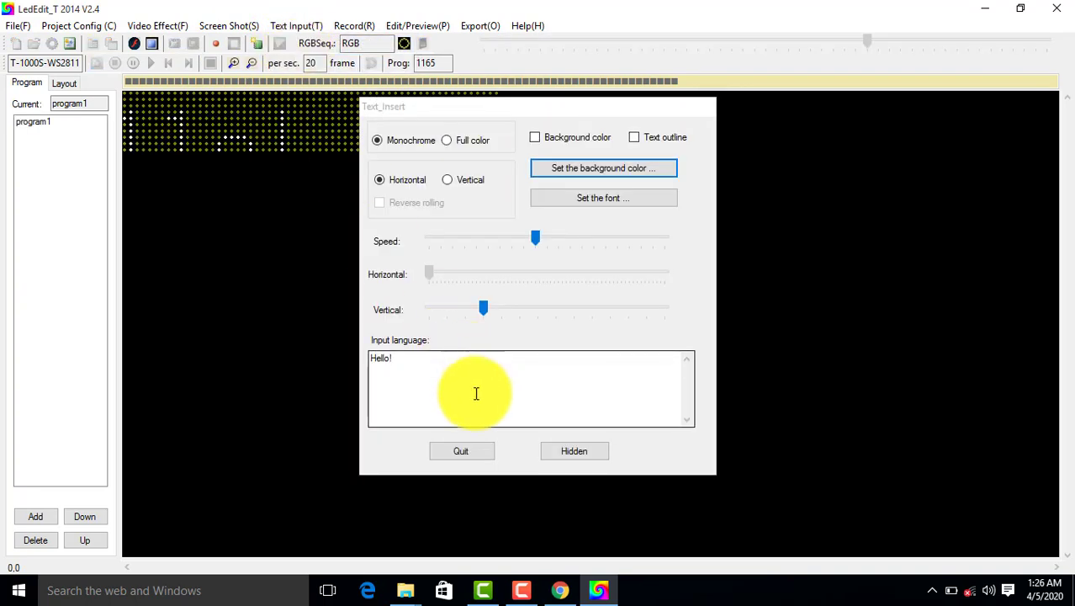
drag(442, 353, 341, 362)
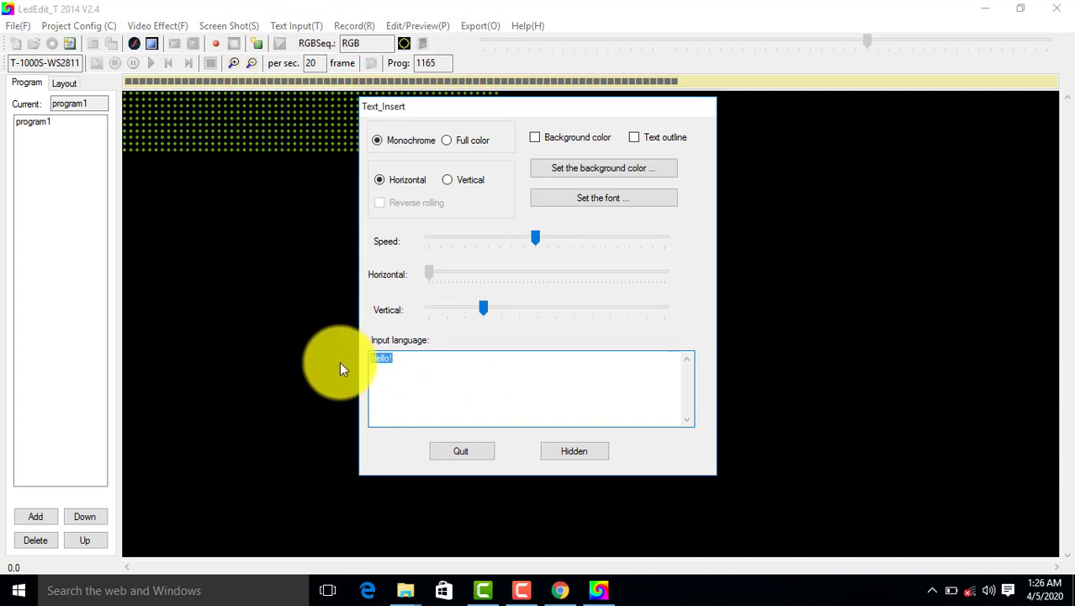
key(BackSpace)
text(RANDO)
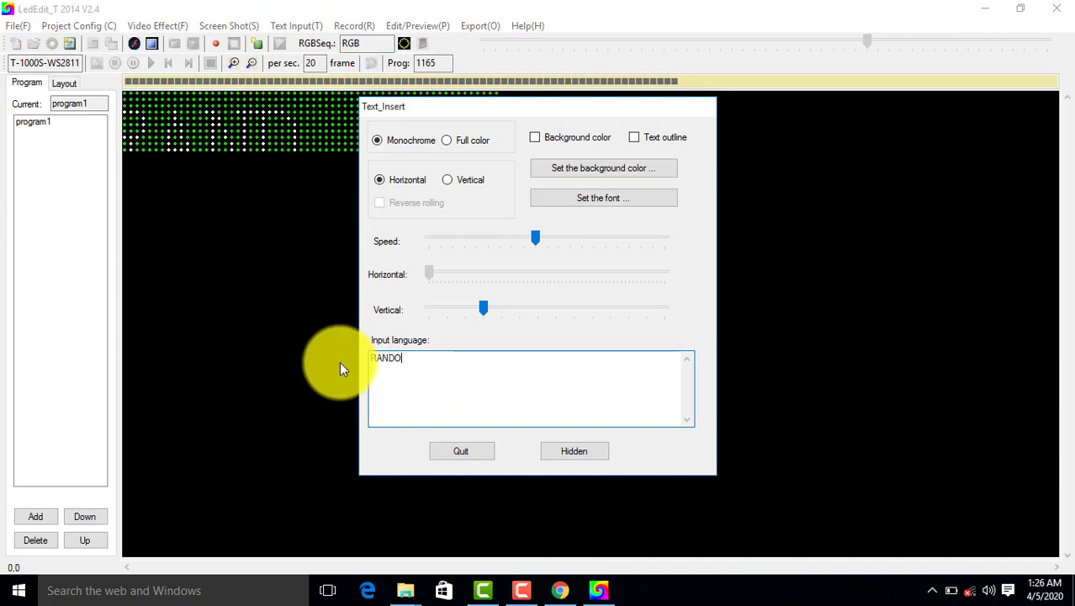
text(M EN)
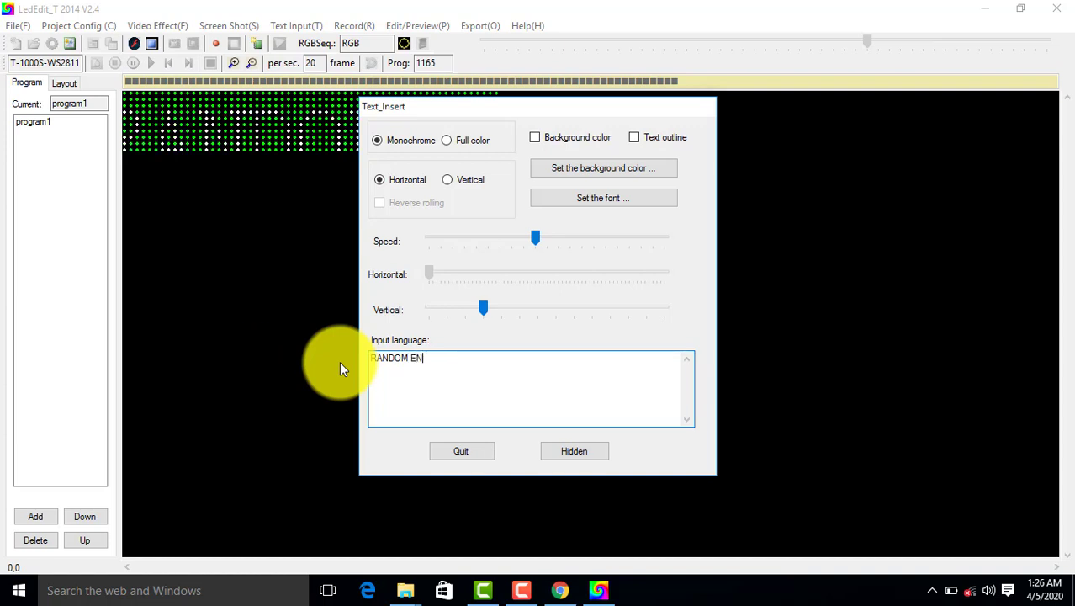
text(TERTAINMENT)
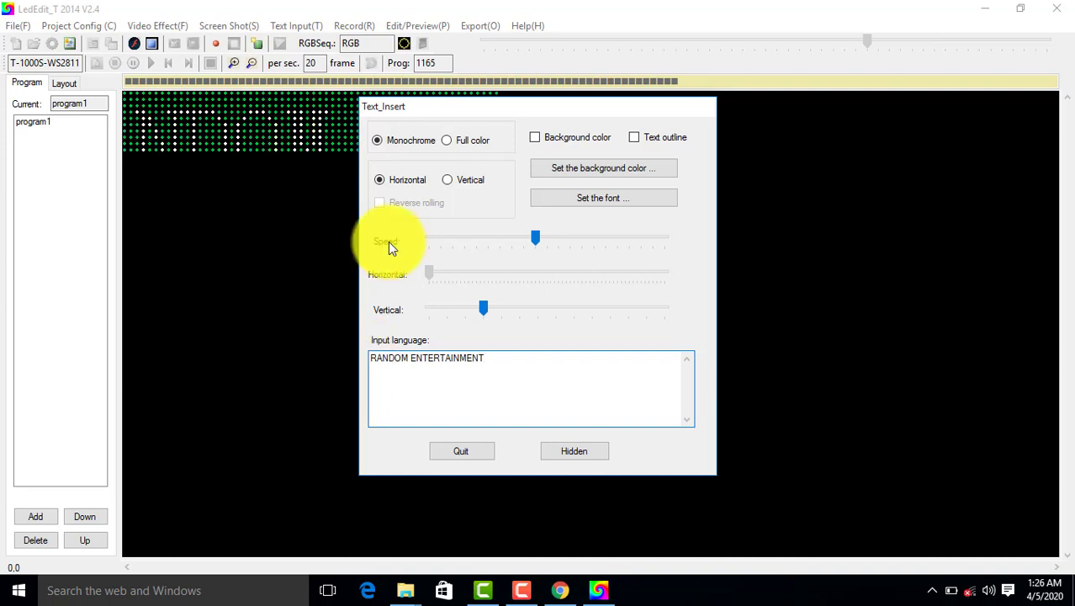
- Switch the scrolling text to full color and set its font size to 10
click(469, 142)
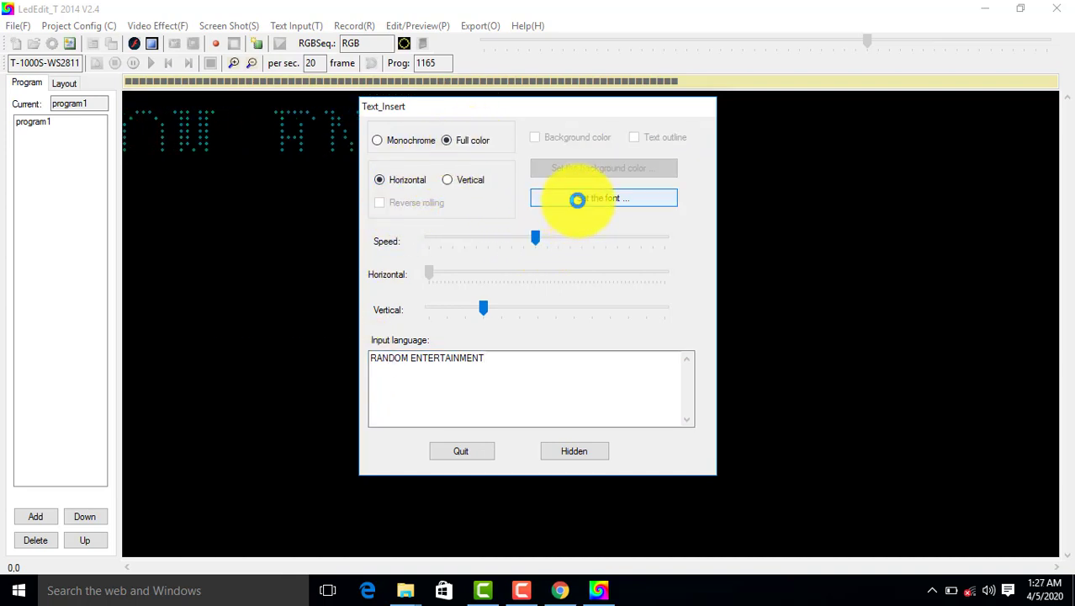
click(577, 200)
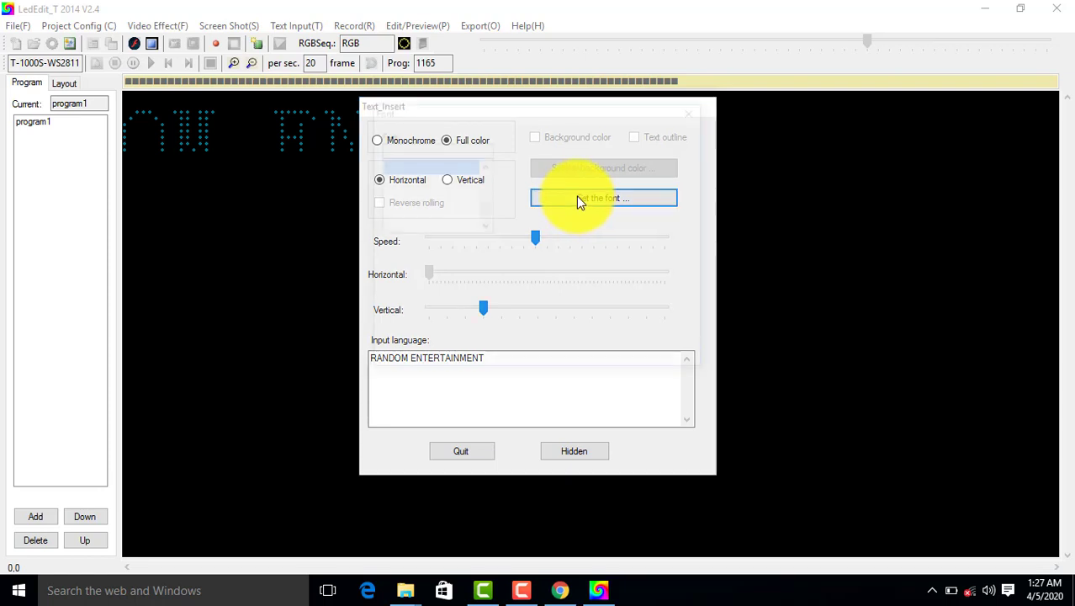
scroll(594, 182, up, 1)
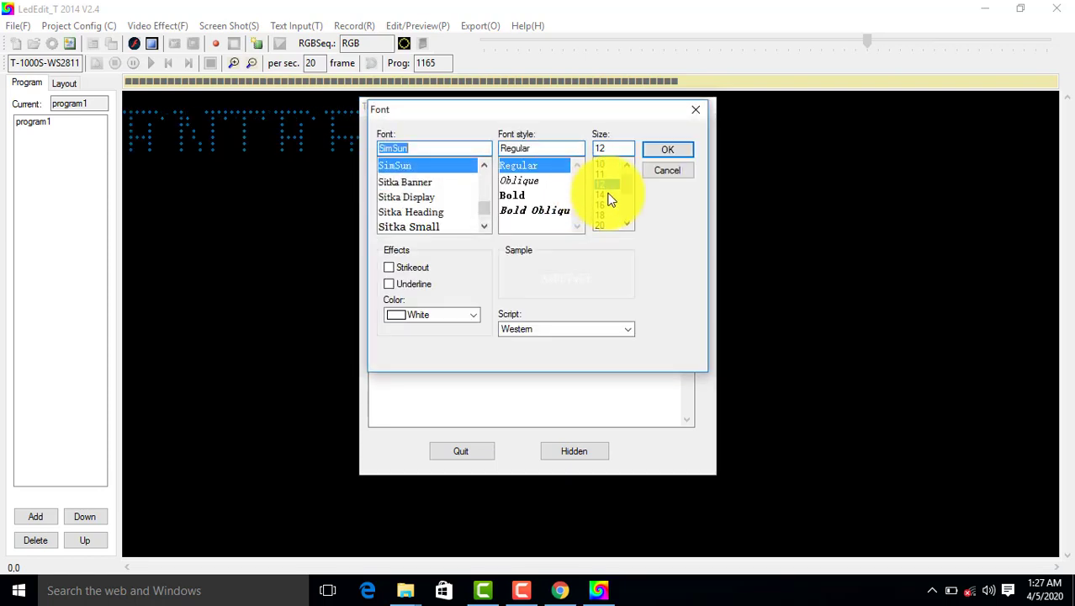
click(599, 173)
click(658, 151)
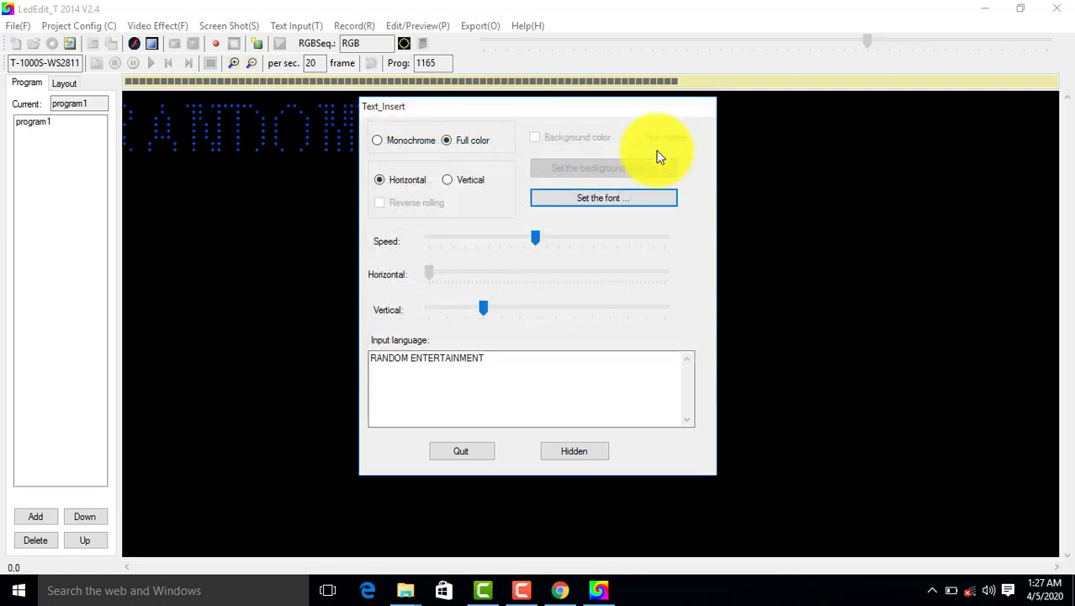
- Reduce the scrolling text's font size to 9
click(602, 196)
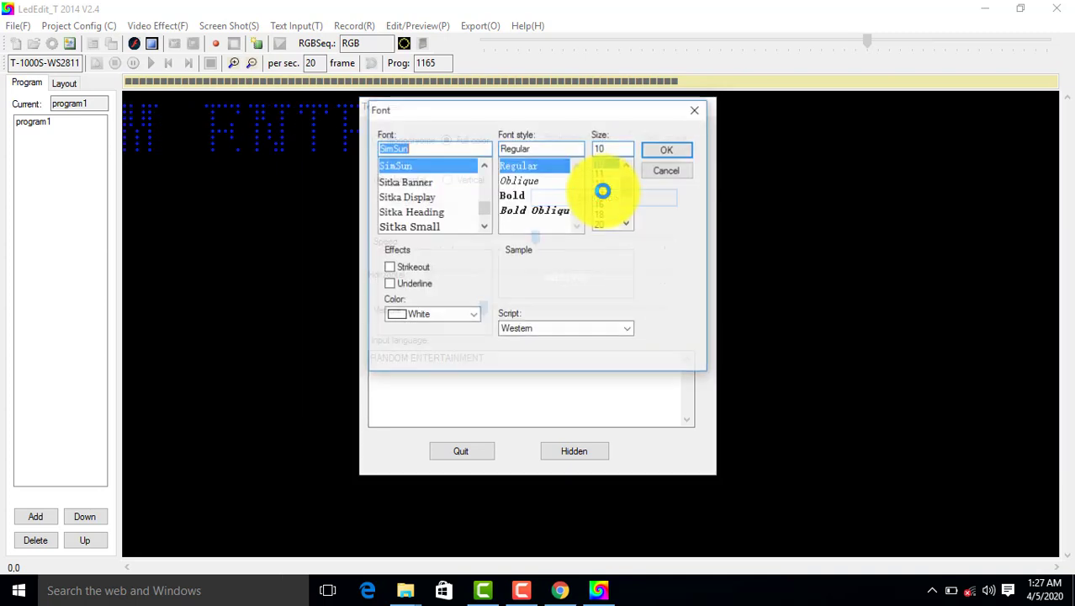
click(603, 180)
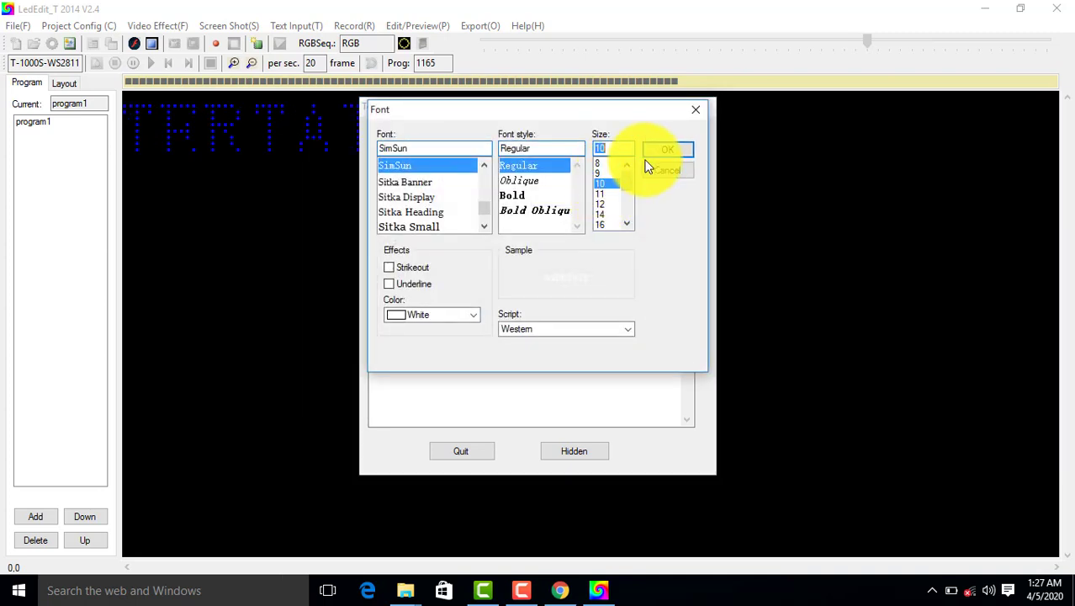
click(615, 173)
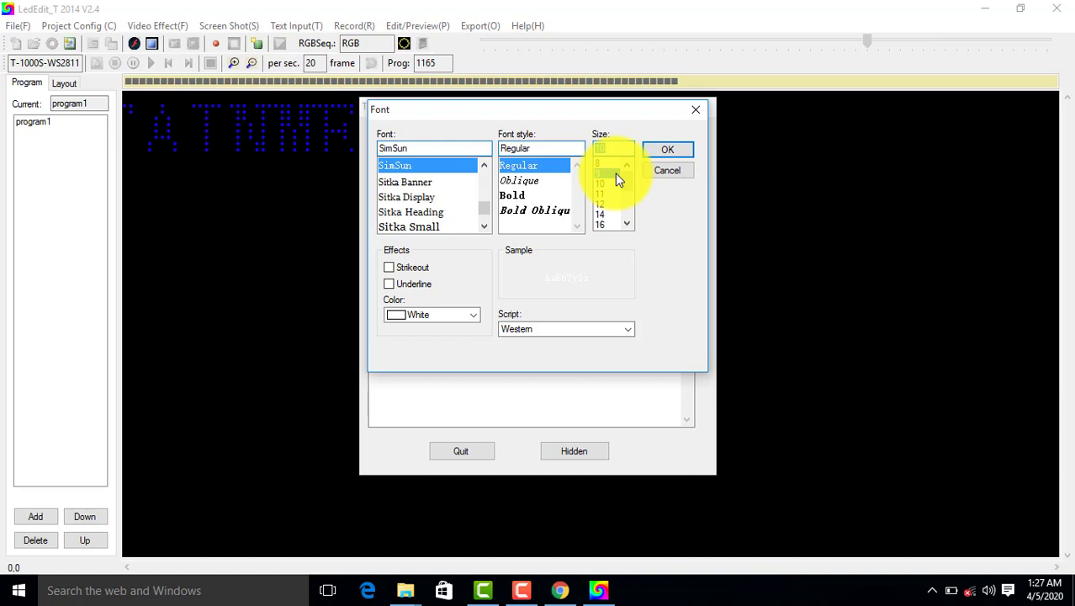
click(658, 150)
- Move the text dialog clear of the layout, then record the text into program1 up to about frame 1540 and quit text input
drag(573, 101, 738, 89)
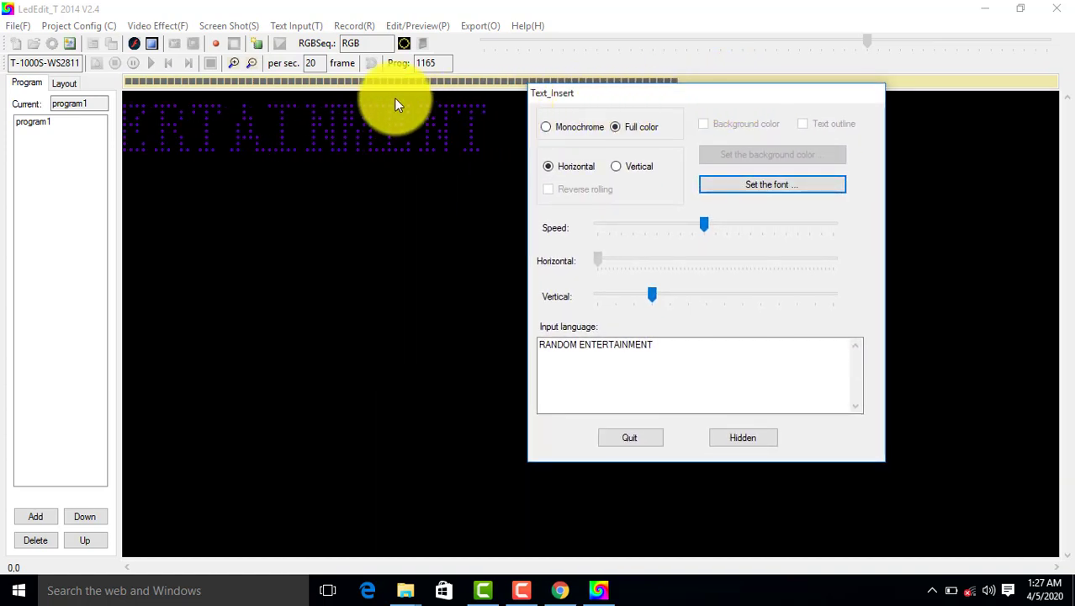
click(225, 51)
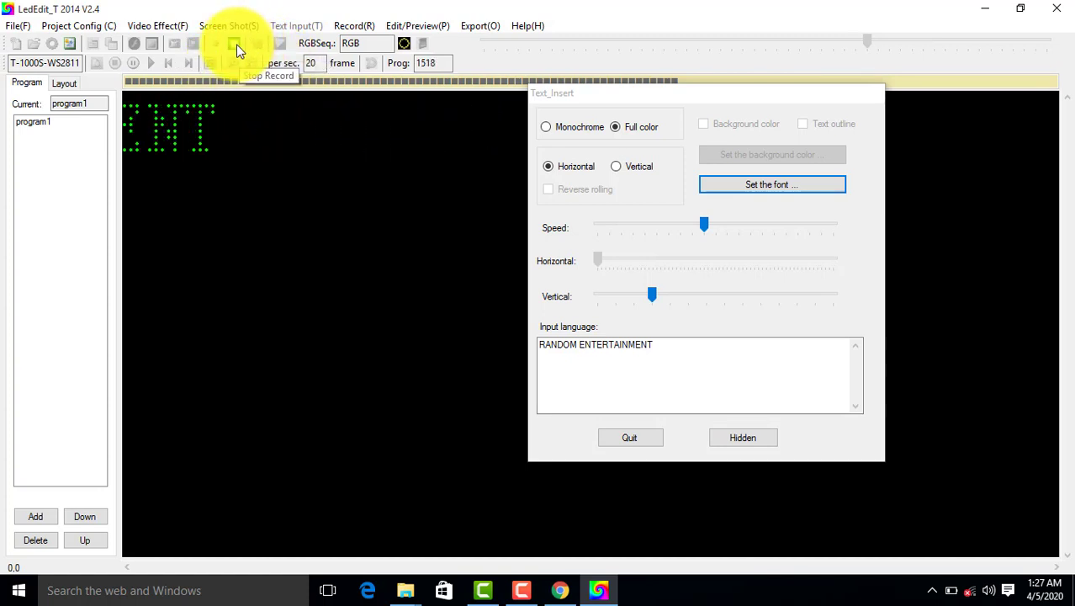
click(236, 47)
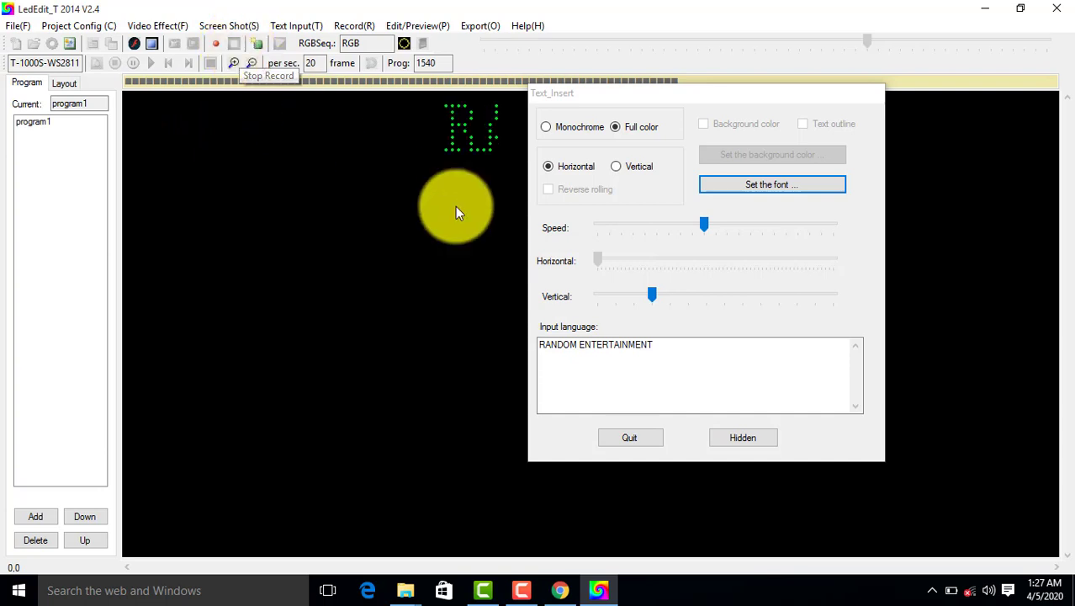
click(659, 439)
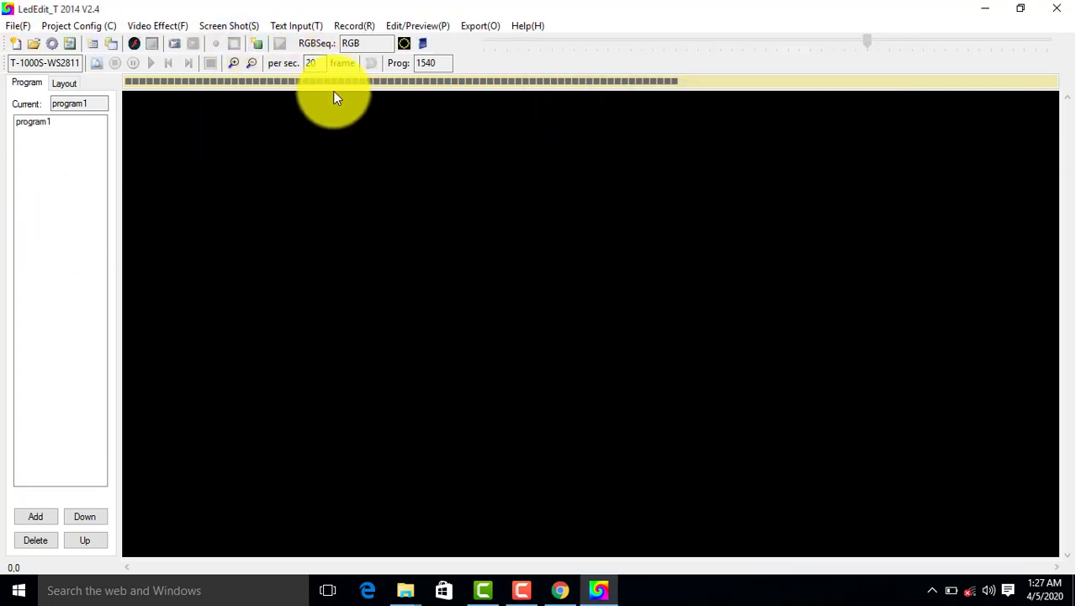
- Play a preview of the recorded program1 through the car and elephant effects, then stop it
click(431, 26)
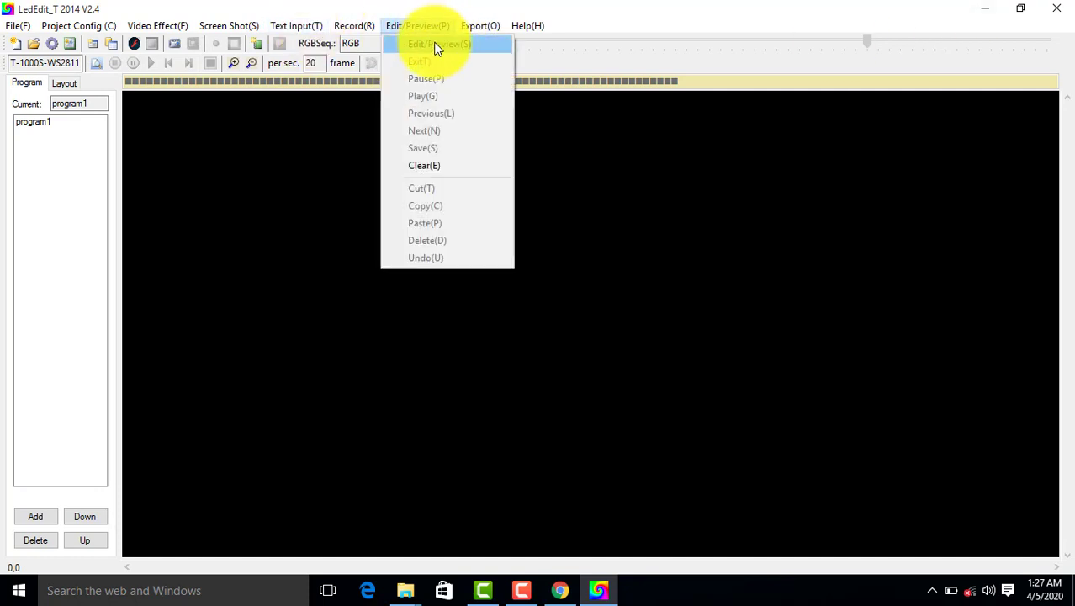
click(436, 45)
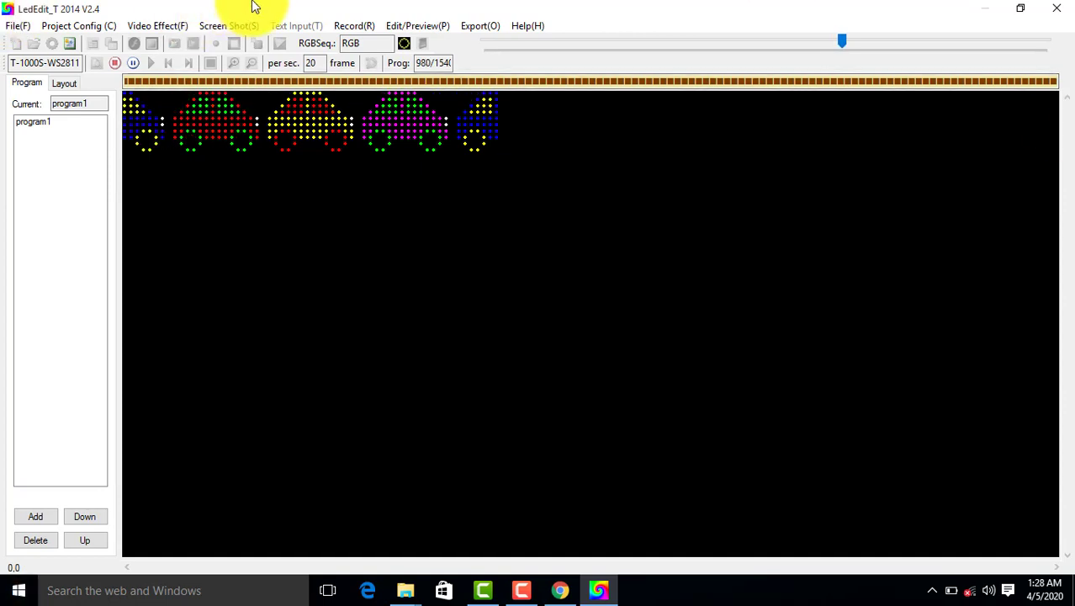
click(115, 63)
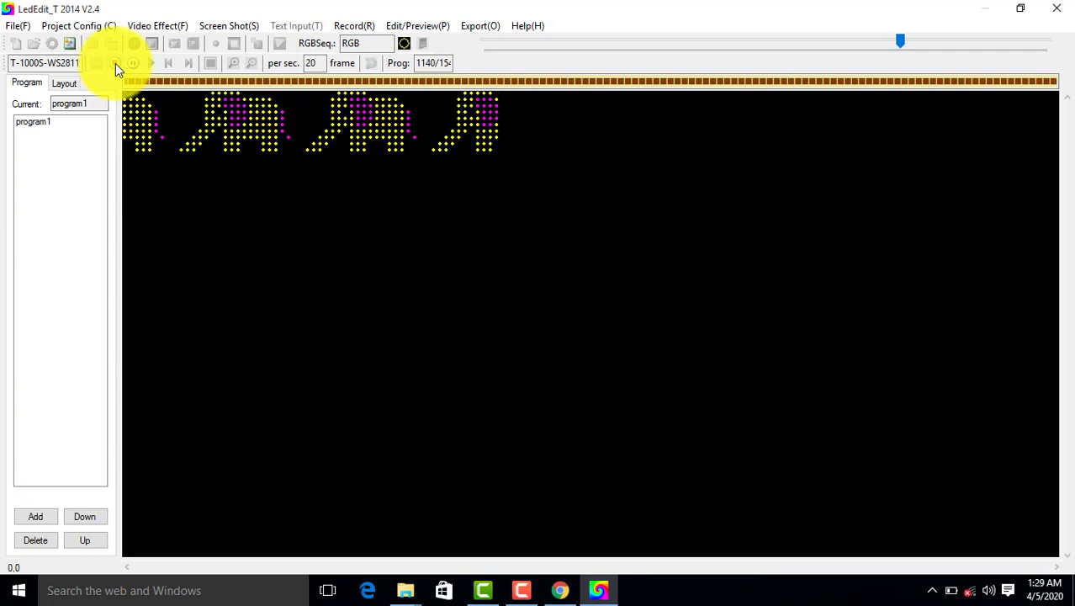
- Export program1 as a .led effect with gamma 1.8, RGB sequence and program code 00 into the Led folder on the desktop
click(475, 26)
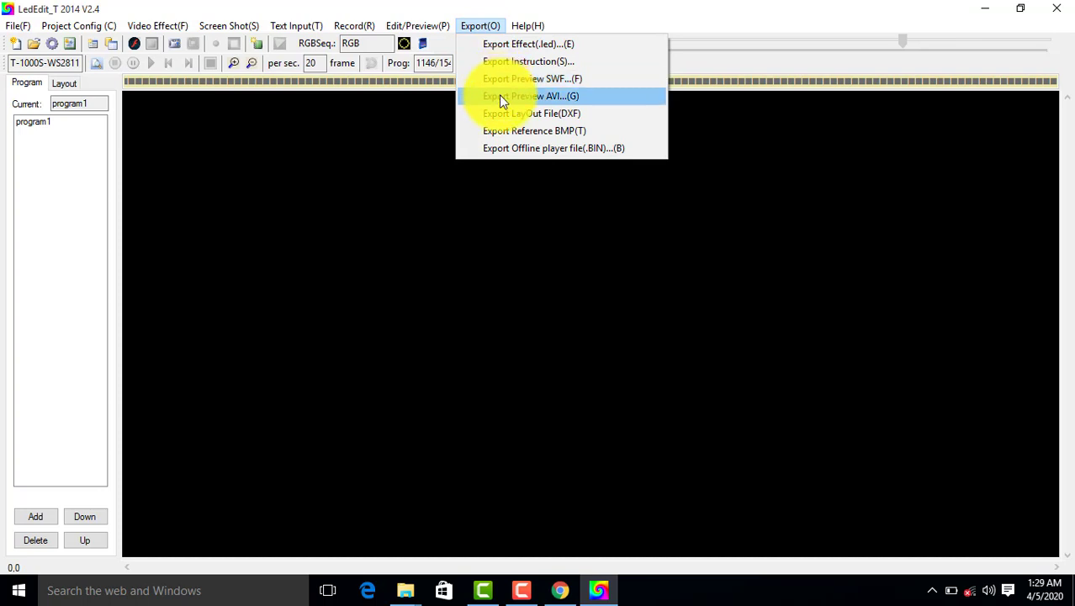
click(499, 49)
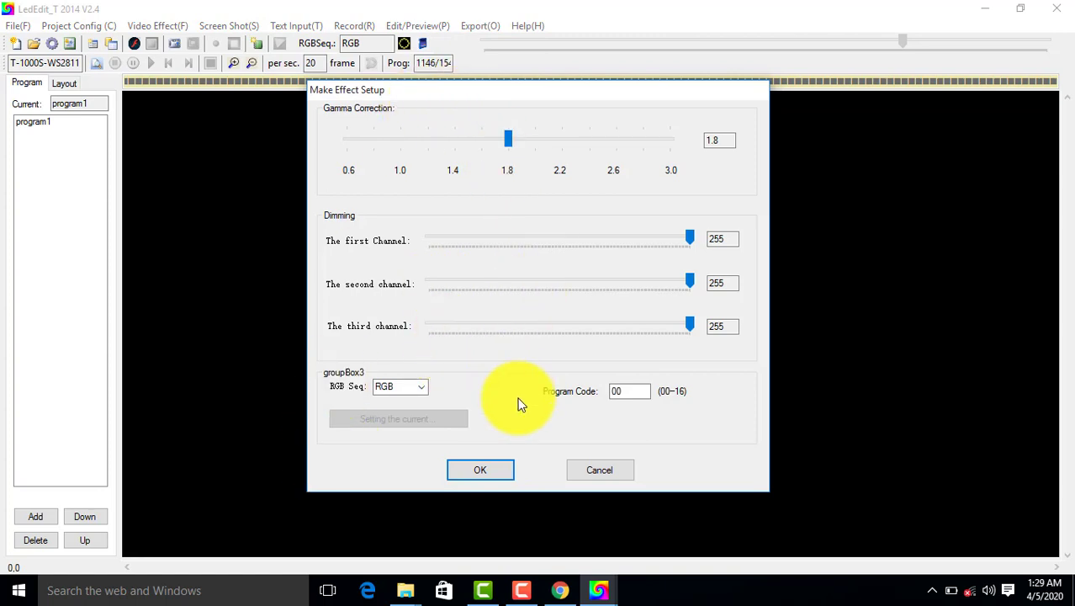
click(502, 467)
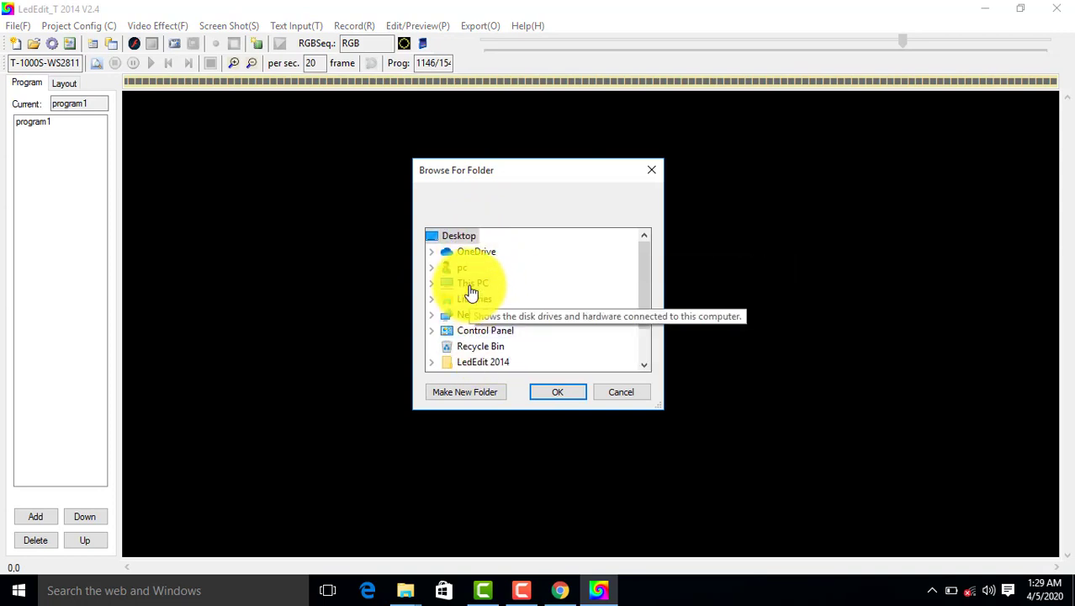
click(562, 393)
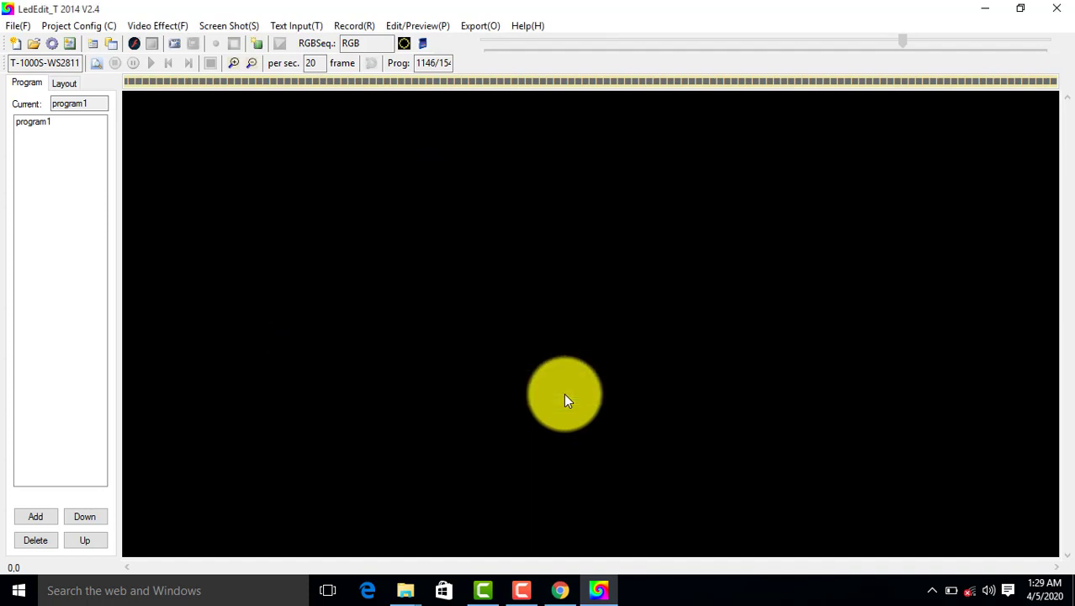
- Close LedEdit and its program folder, then open the Controller-1 folder inside the desktop's Led folder
click(1059, 8)
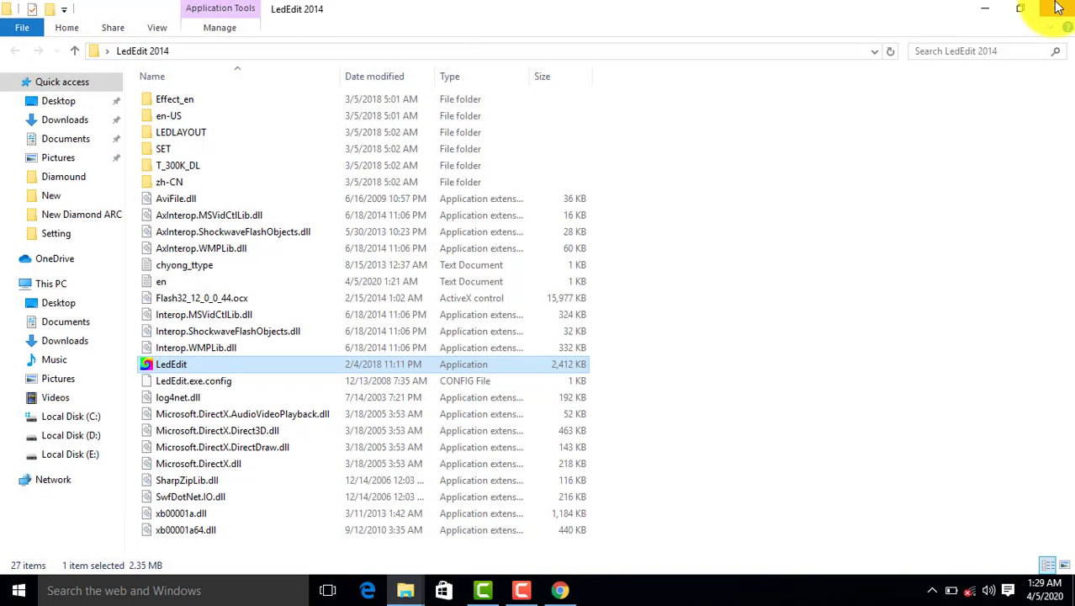
click(1058, 7)
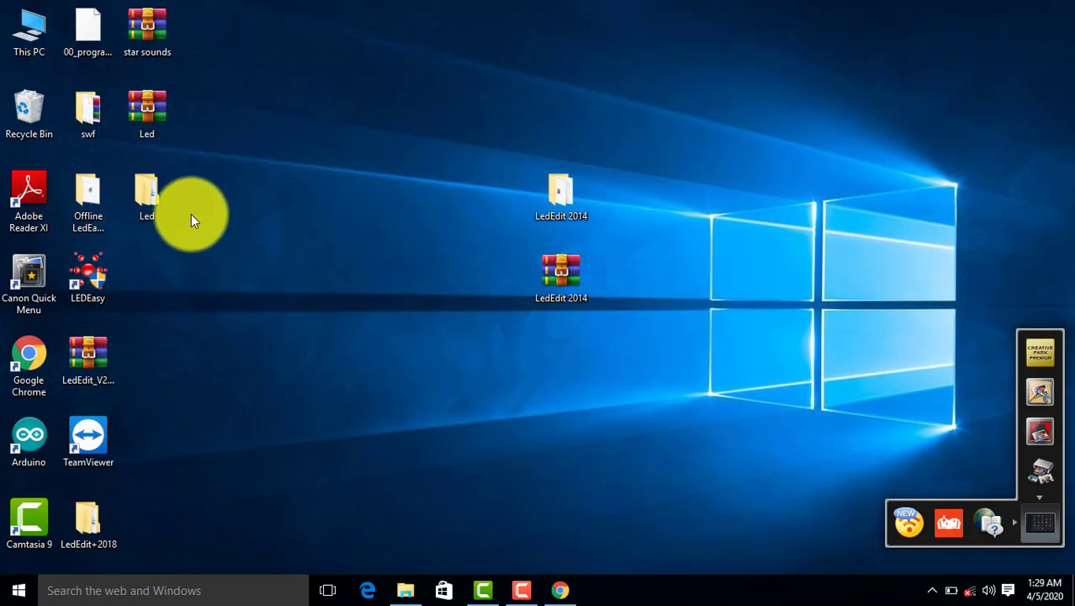
drag(158, 206, 345, 194)
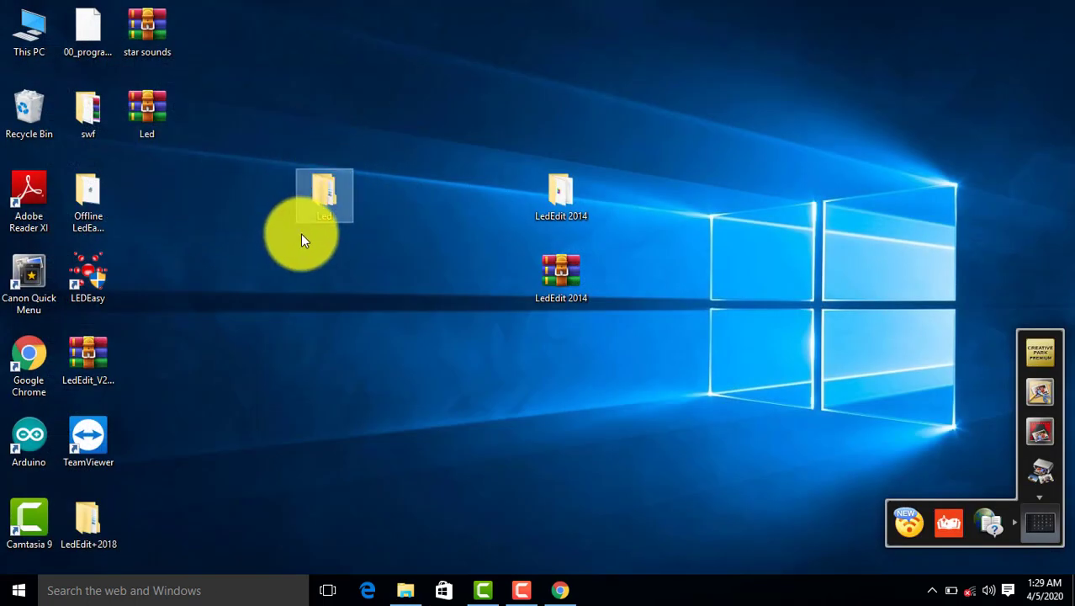
double_click(321, 199)
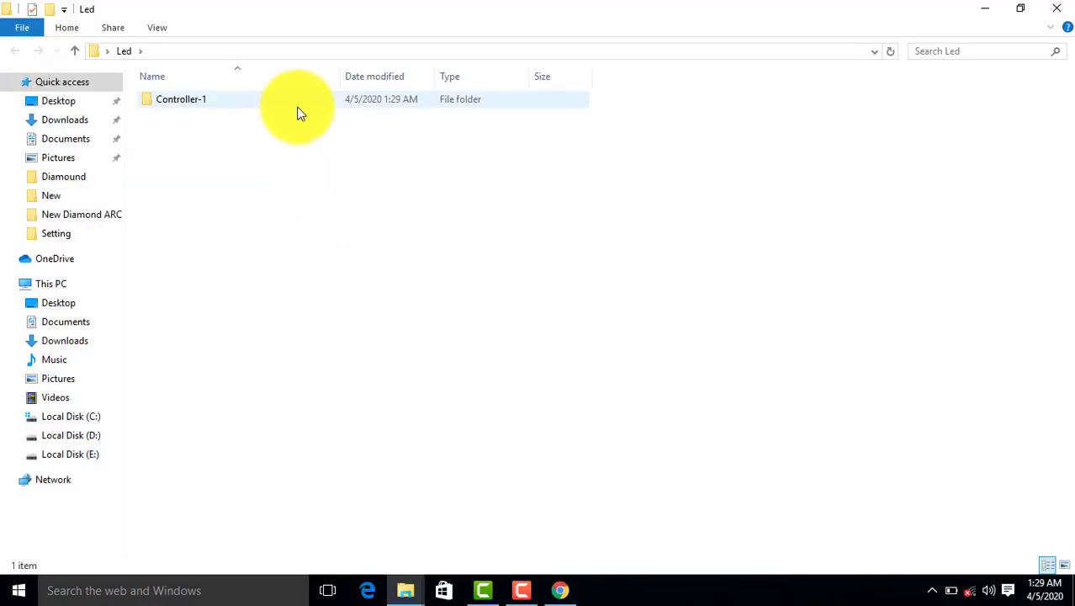
double_click(375, 106)
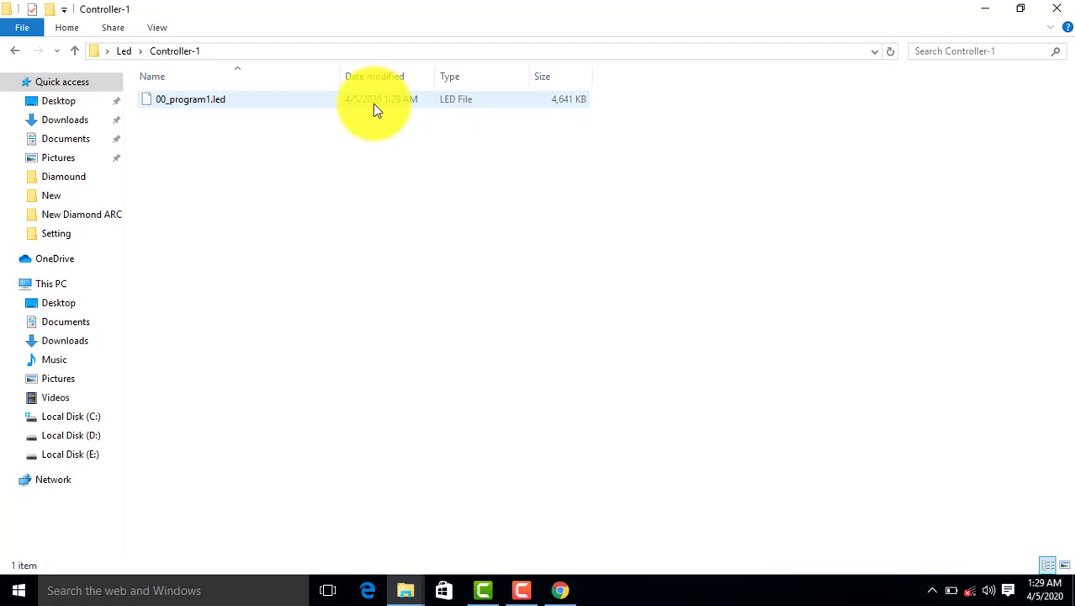
- Examine the exported 00_program1.led file in the Controller-1 folder without renaming it
click(374, 104)
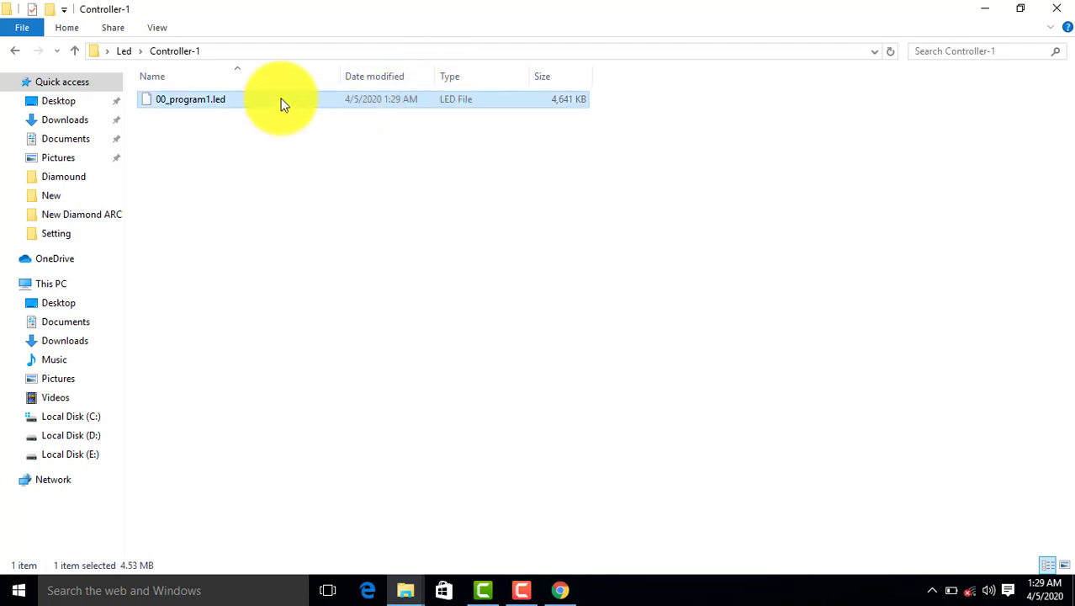
click(198, 122)
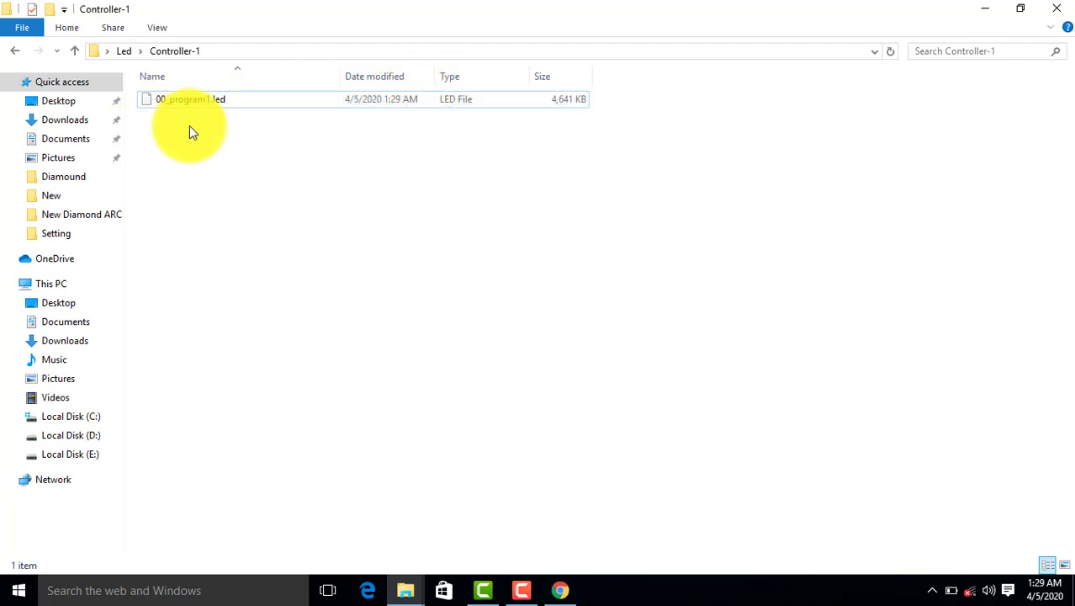
mouse_move(189, 125)
mouse_down()
mouse_move(236, 90)
mouse_move(197, 132)
mouse_up()
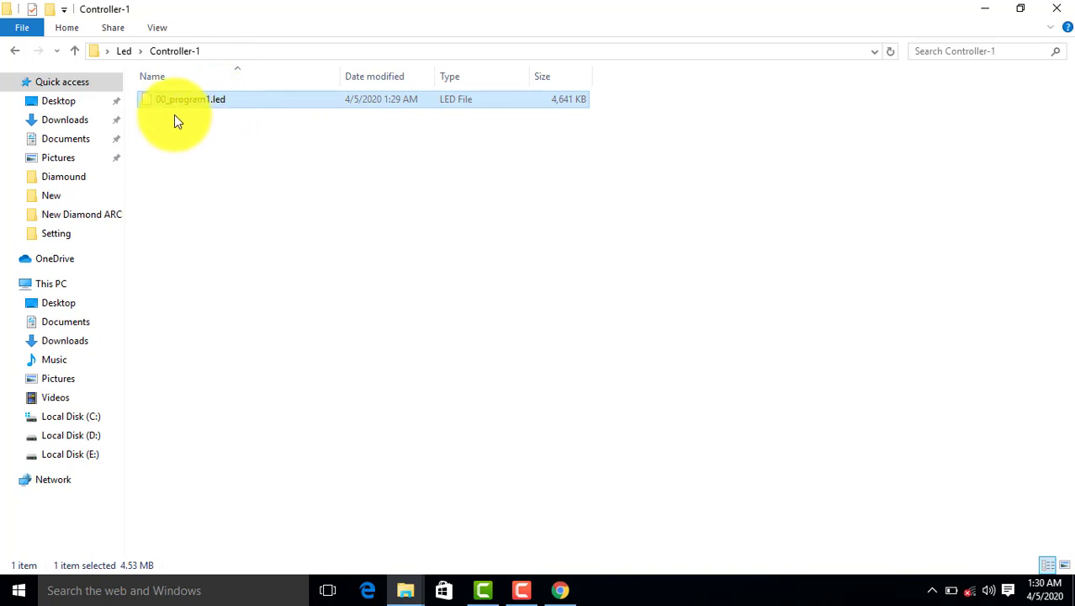
click(229, 108)
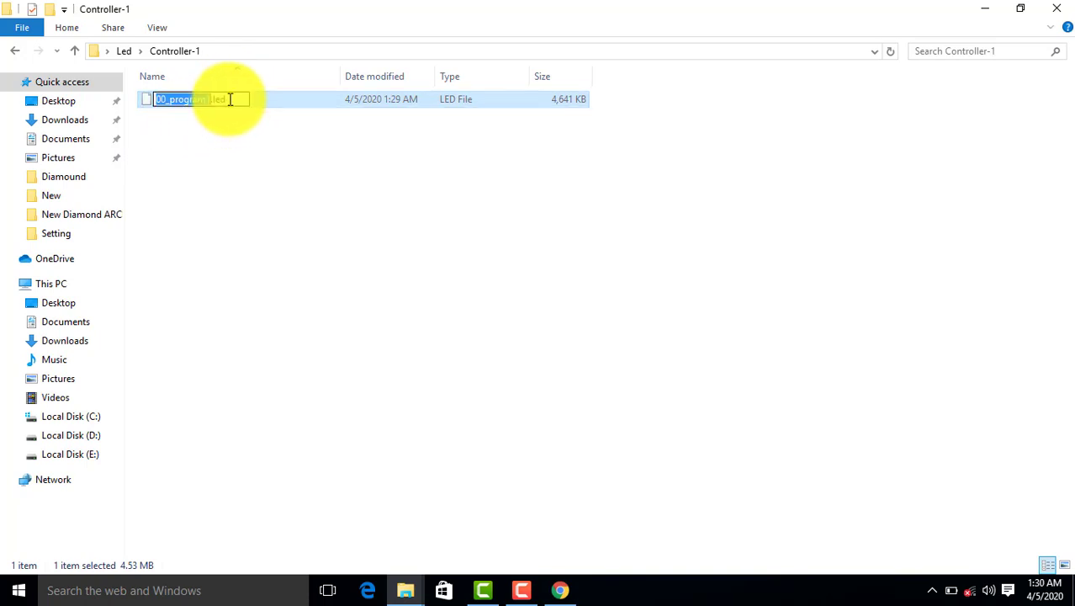
click(233, 98)
click(249, 138)
click(242, 102)
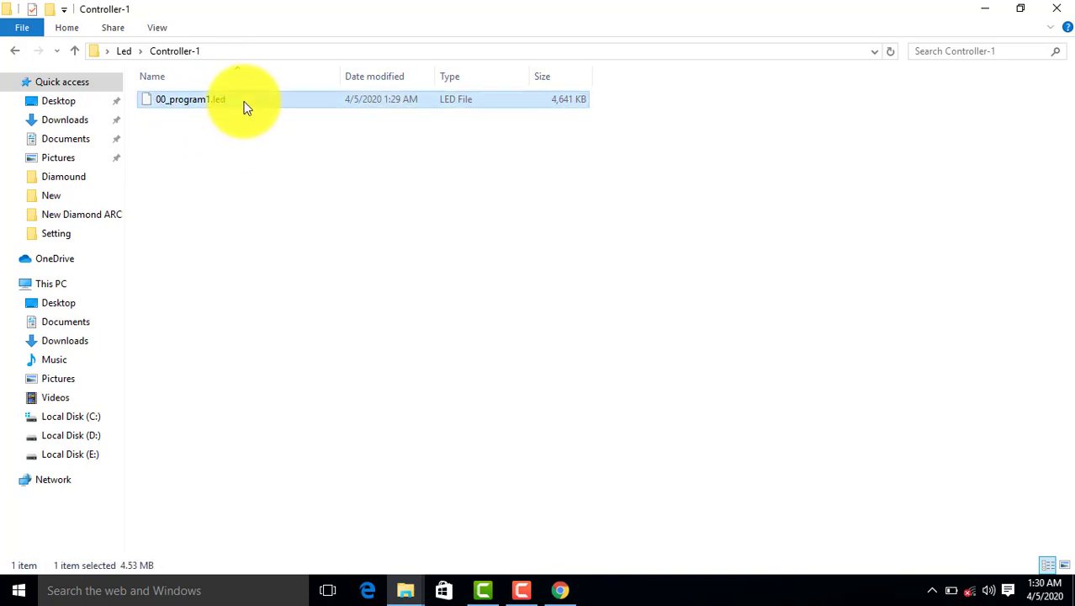
right_click(245, 102)
click(322, 287)
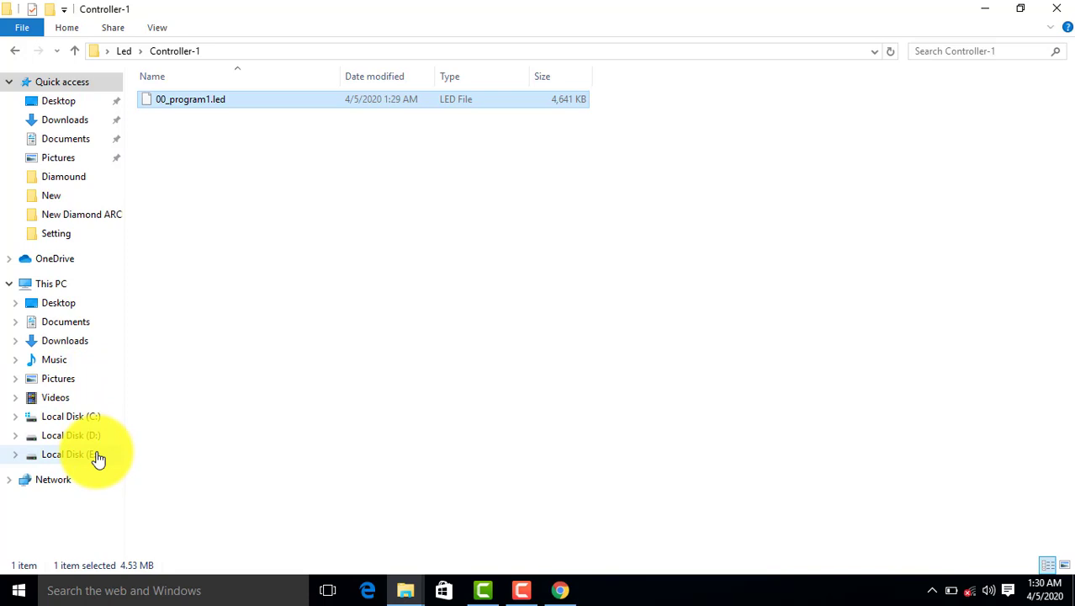
click(261, 267)
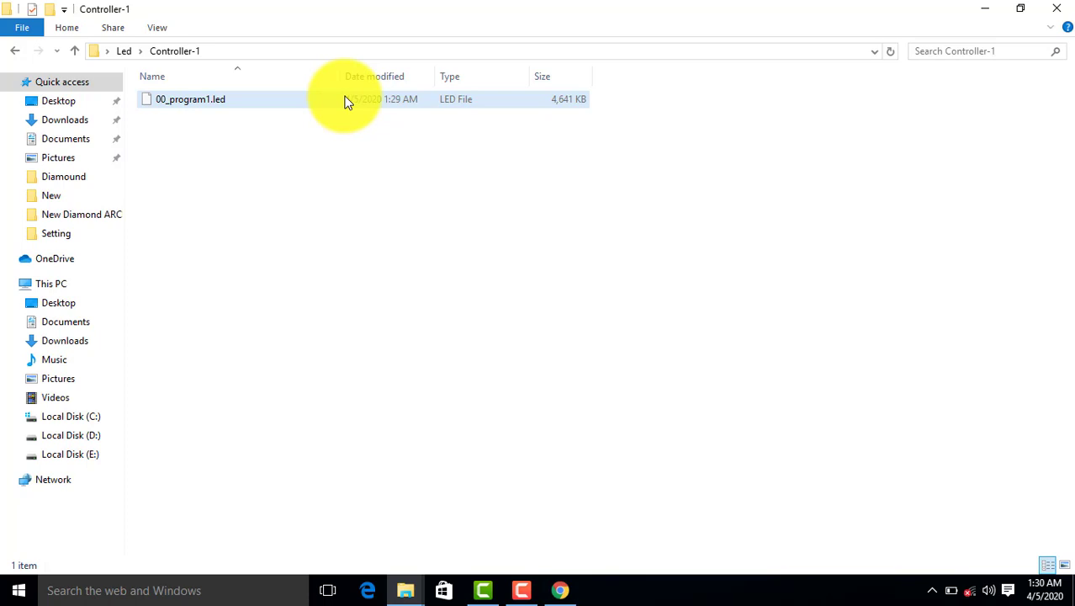
click(379, 331)
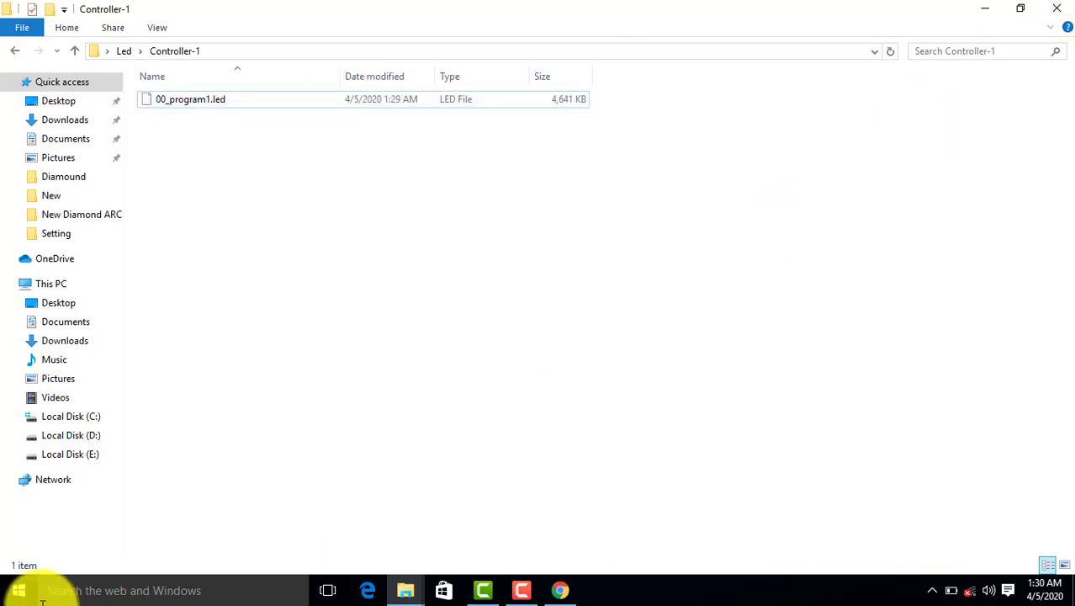
- Search Windows for the Paint app
click(70, 594)
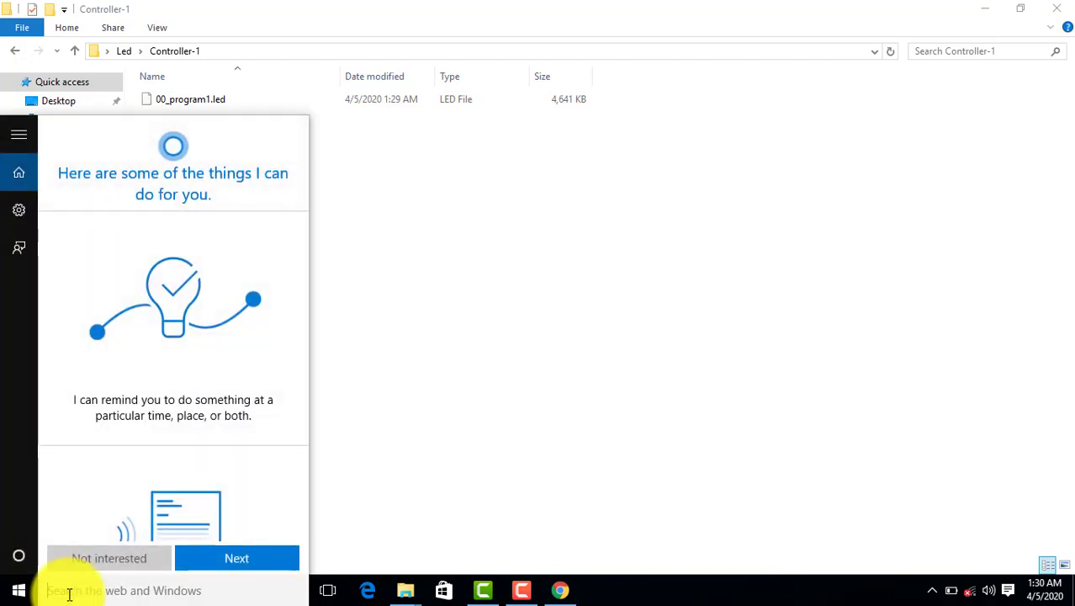
text(P)
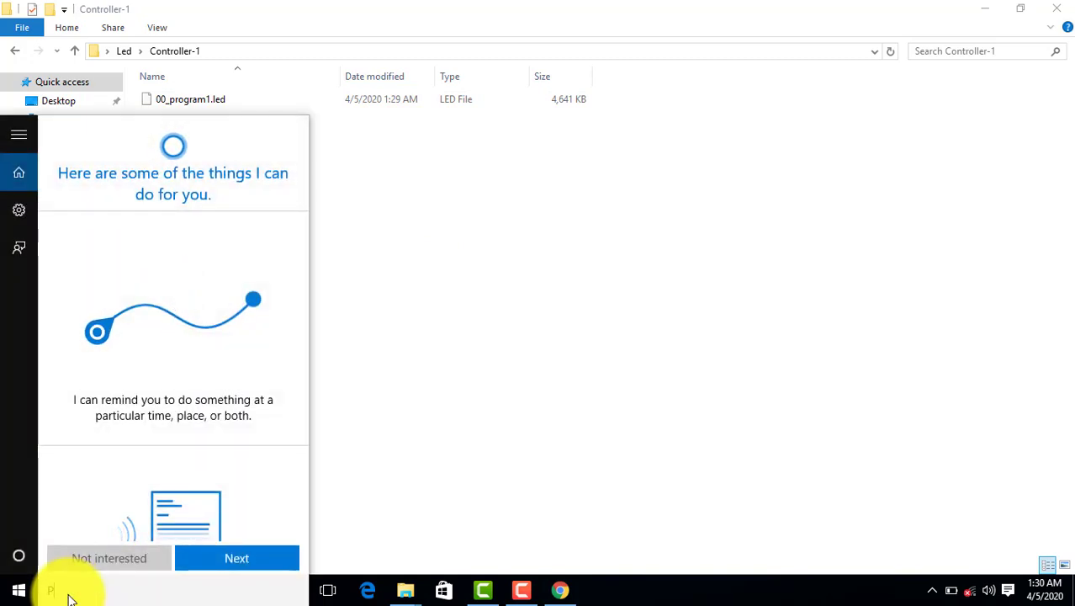
text(AINT)
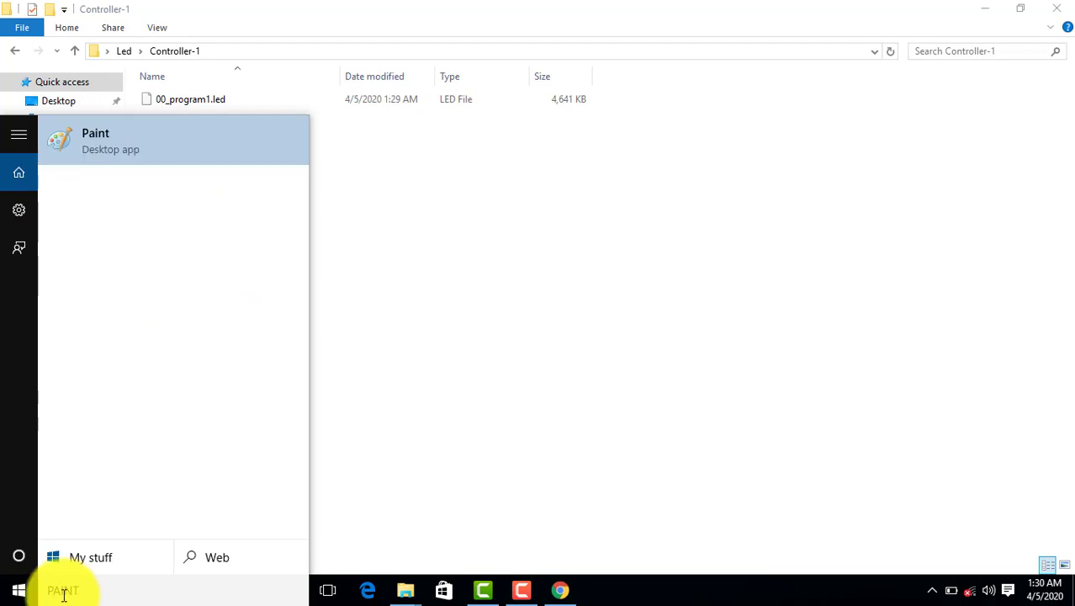